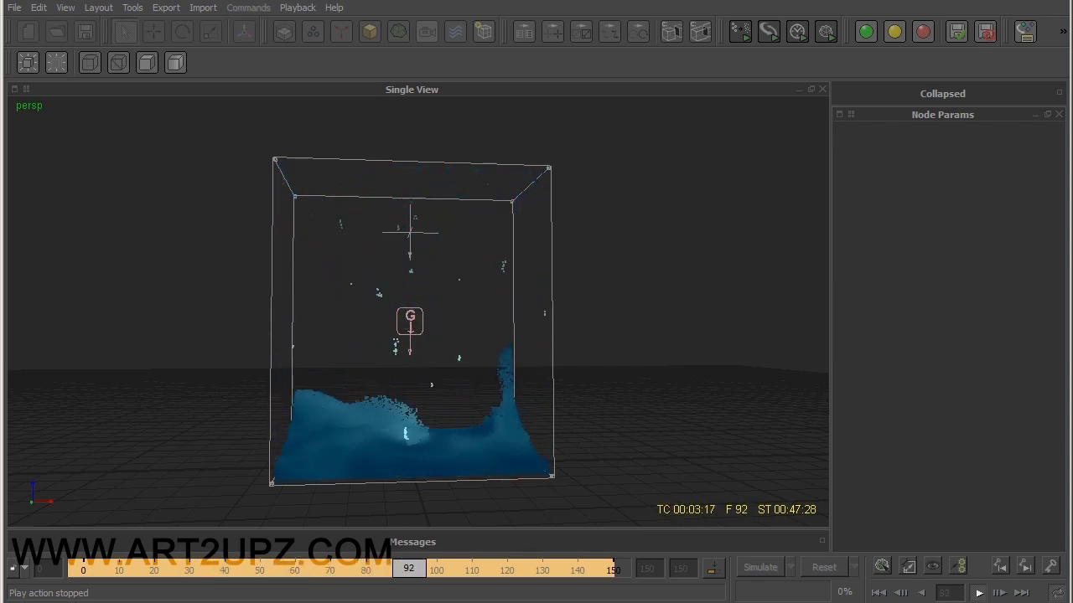
Step: Play back the simulated fluid and select the grid fluid domain in the viewport
left_click(977, 592)
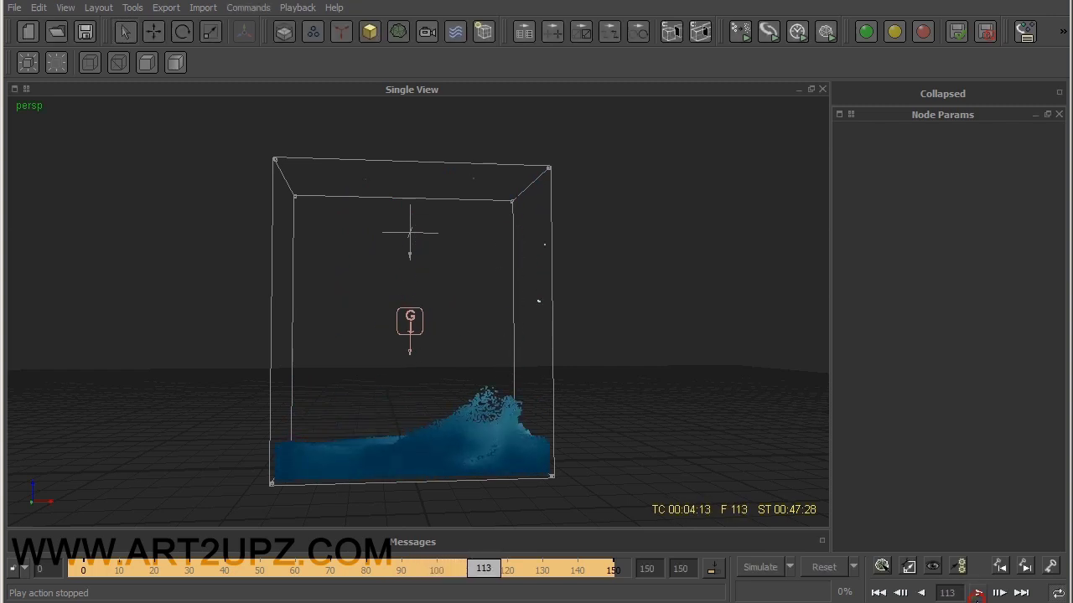
left_click_drag(276, 436, 379, 461, "alt")
left_click(463, 302)
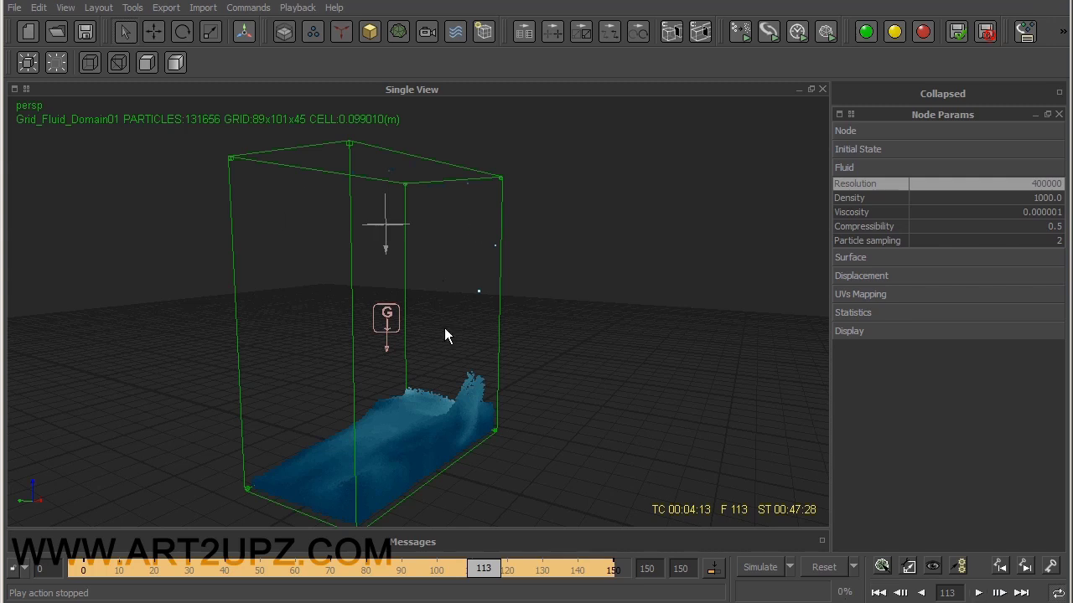
Step: Review the export settings for Grid_Fluid_Domain01, including the channels of the Krakatoa Particle File Format (.prt), and close Export Central
left_click(172, 12)
left_click(212, 82)
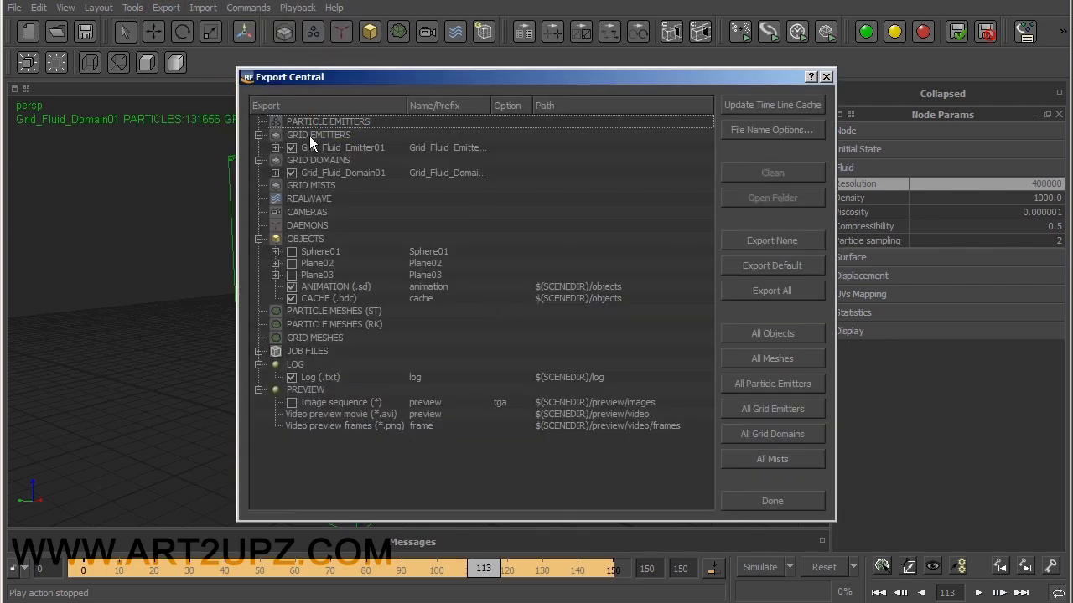
left_click(275, 173)
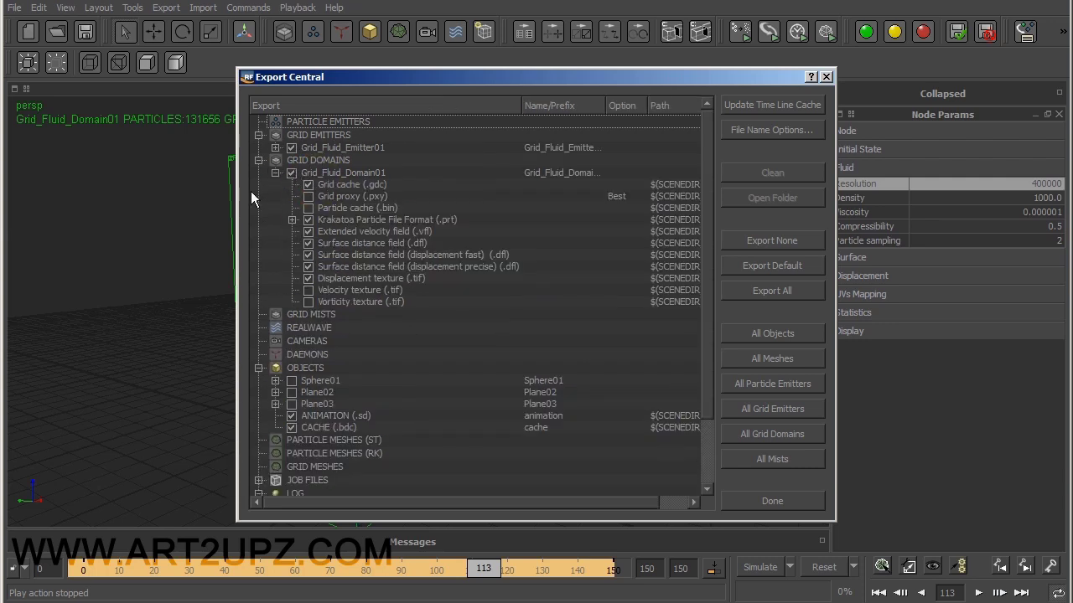
left_click_drag(238, 190, 119, 190)
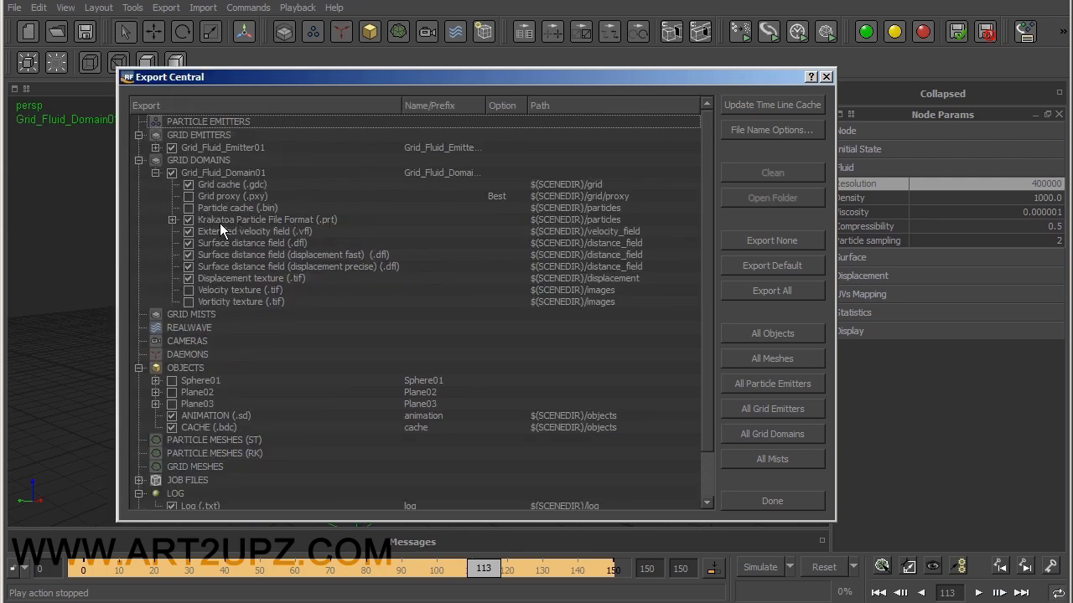
left_click(172, 219)
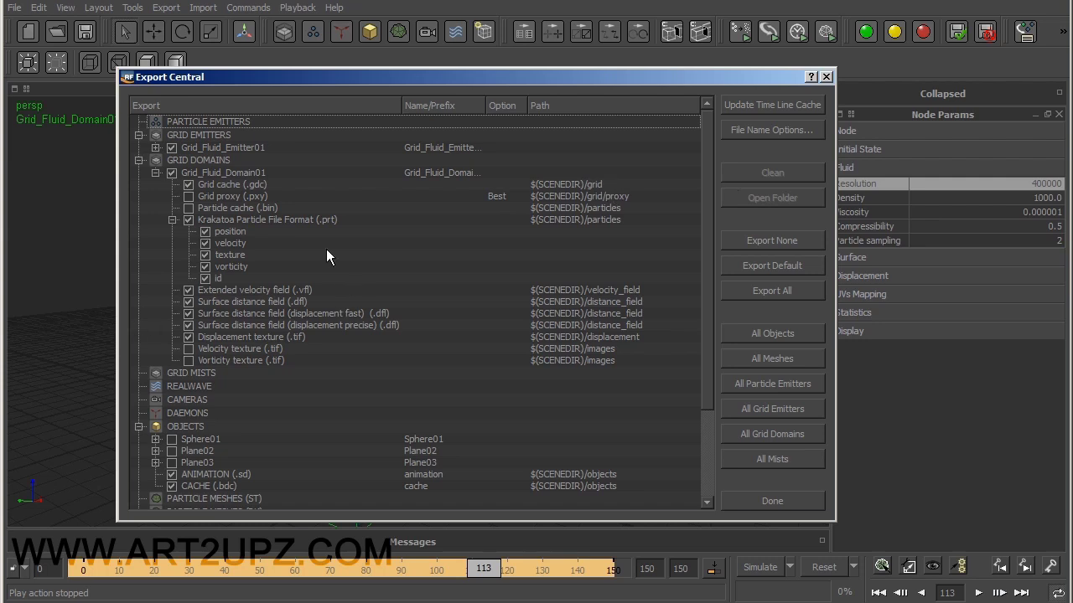
left_click(790, 499)
Step: Switch to the file explorer and check the exported PRT sequences in the scene's particles folder
left_click_drag(42, 211, 106, 55)
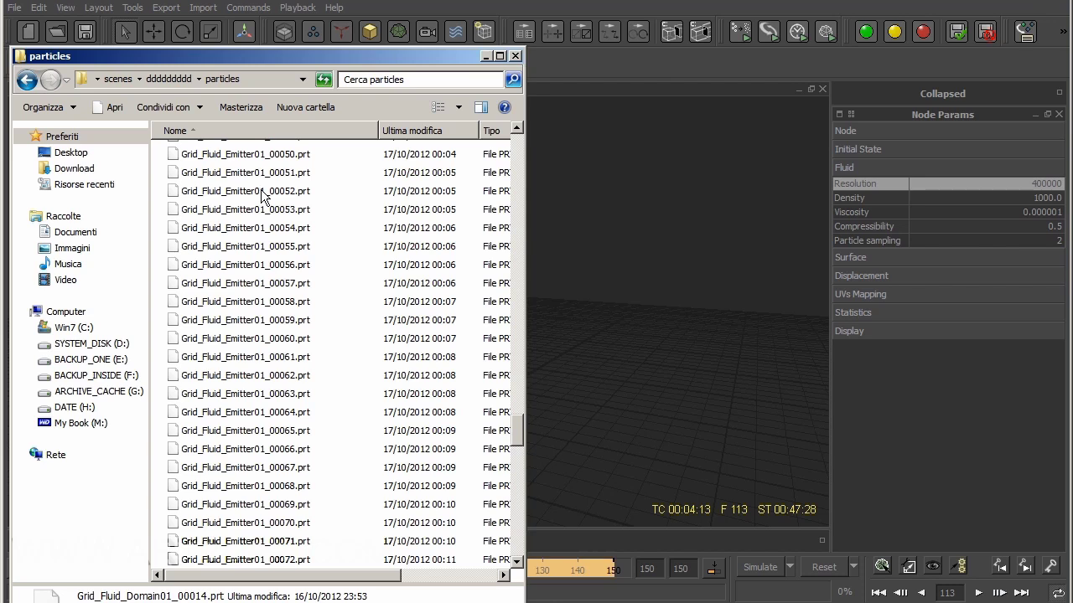
left_click(178, 79)
double_click(206, 321)
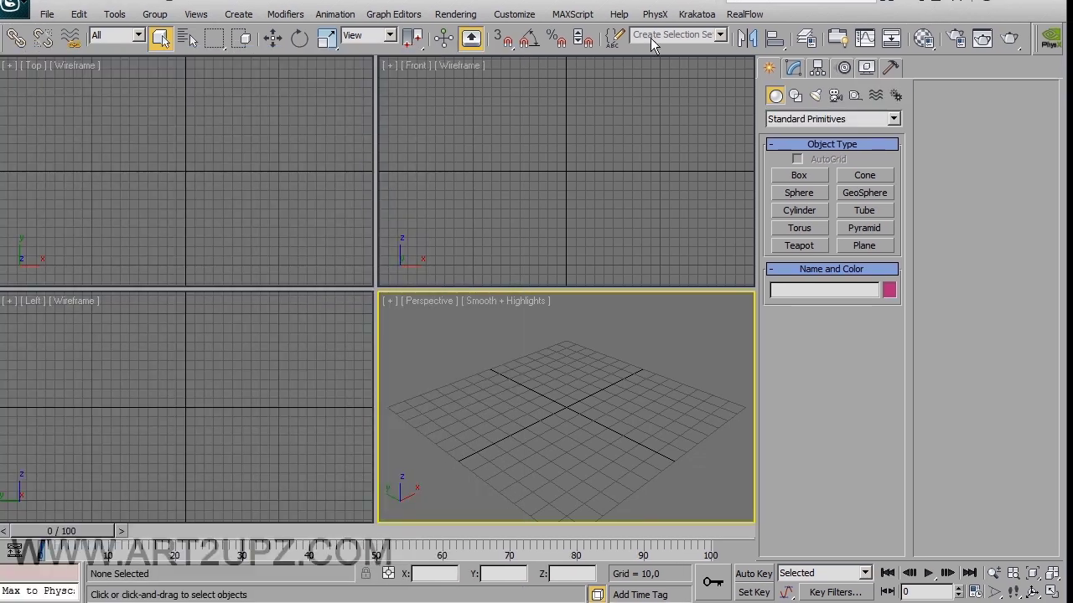
Step: Switch to 3ds Max, assign Krakatoa as the production renderer, and move its floater aside to clear the viewports
left_click(591, 378)
left_click(955, 37)
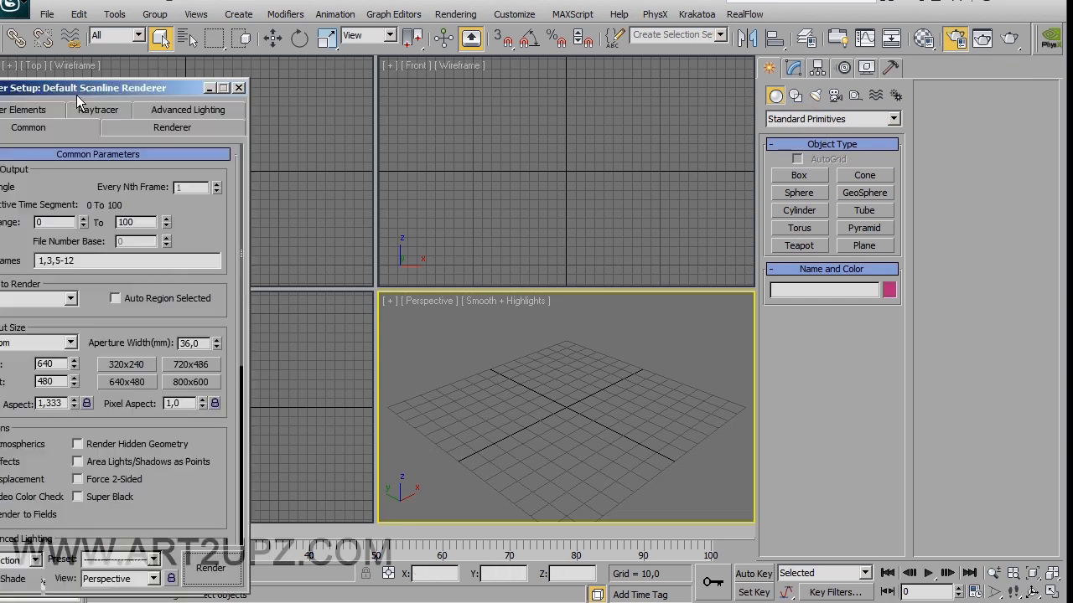
scroll(259, 348, "down", 5)
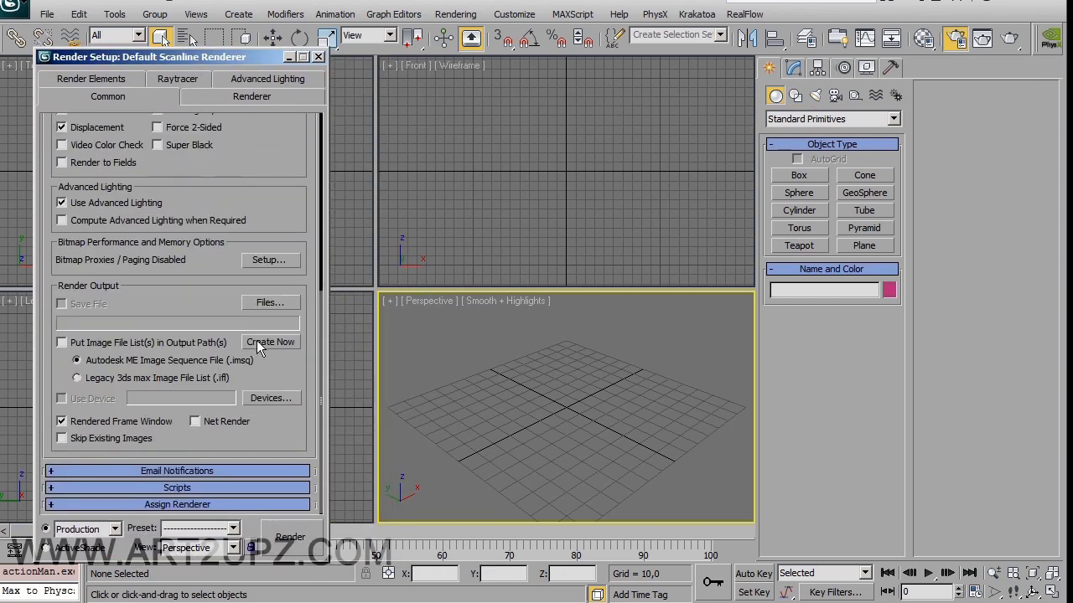
left_click(172, 504)
left_click(273, 434)
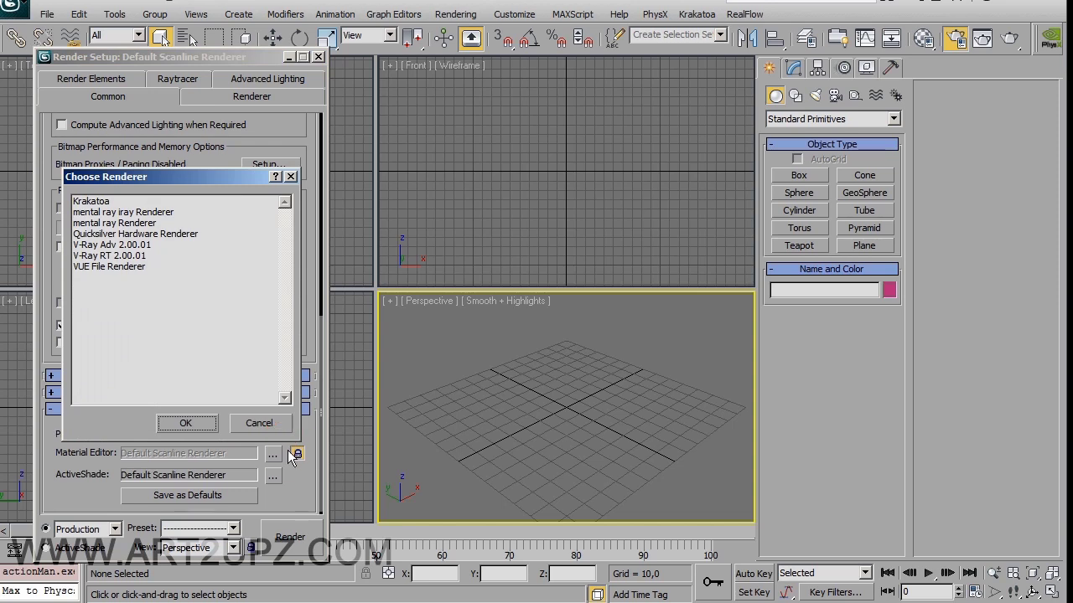
double_click(90, 201)
left_click_drag(490, 80, 139, 10)
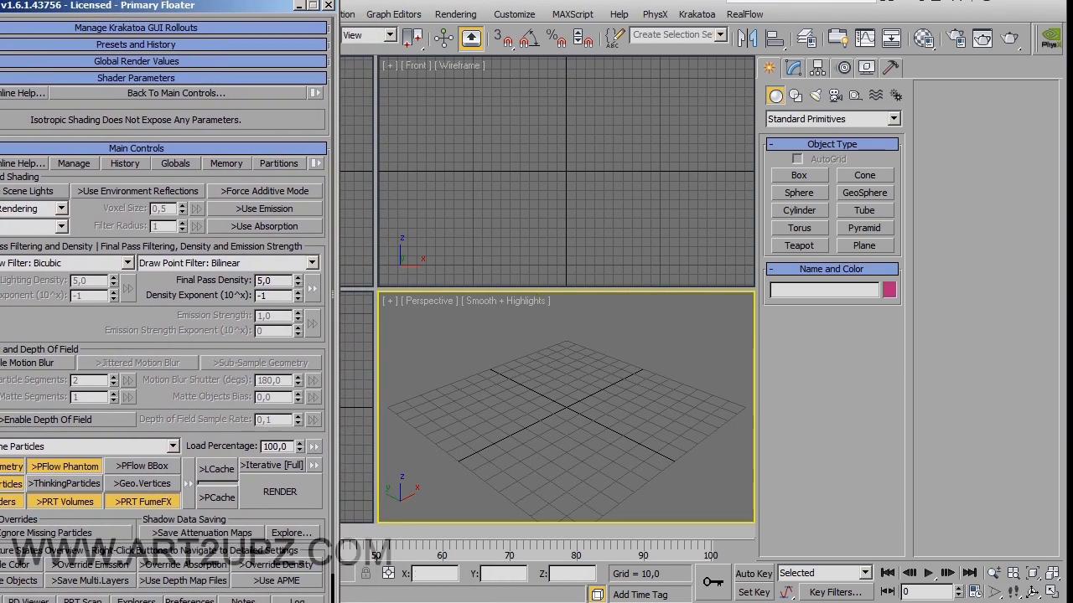
left_click_drag(266, 6, 158, 19)
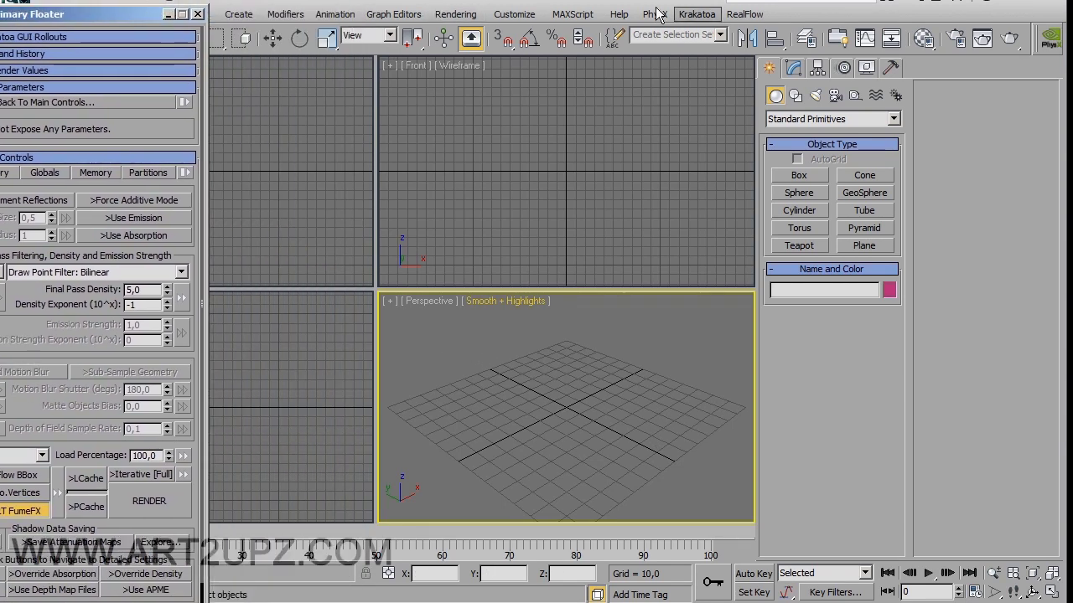
Step: Set the system unit scale to 1 unit = 1,0 Meters, keeping Generic Units for display
left_click(514, 14)
left_click(529, 197)
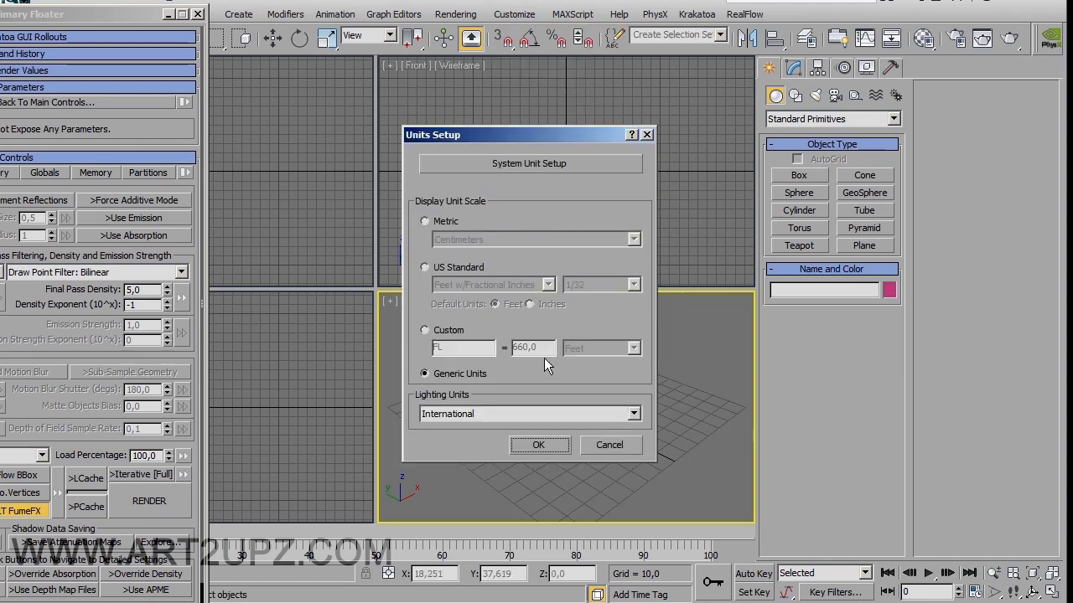
left_click(530, 163)
left_click(588, 243)
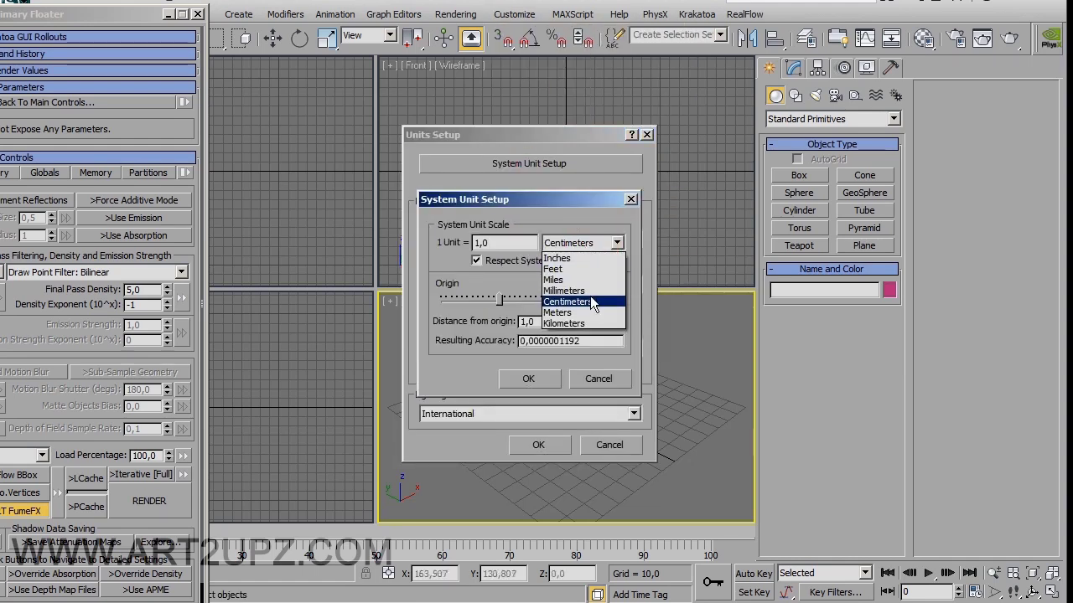
left_click(578, 311)
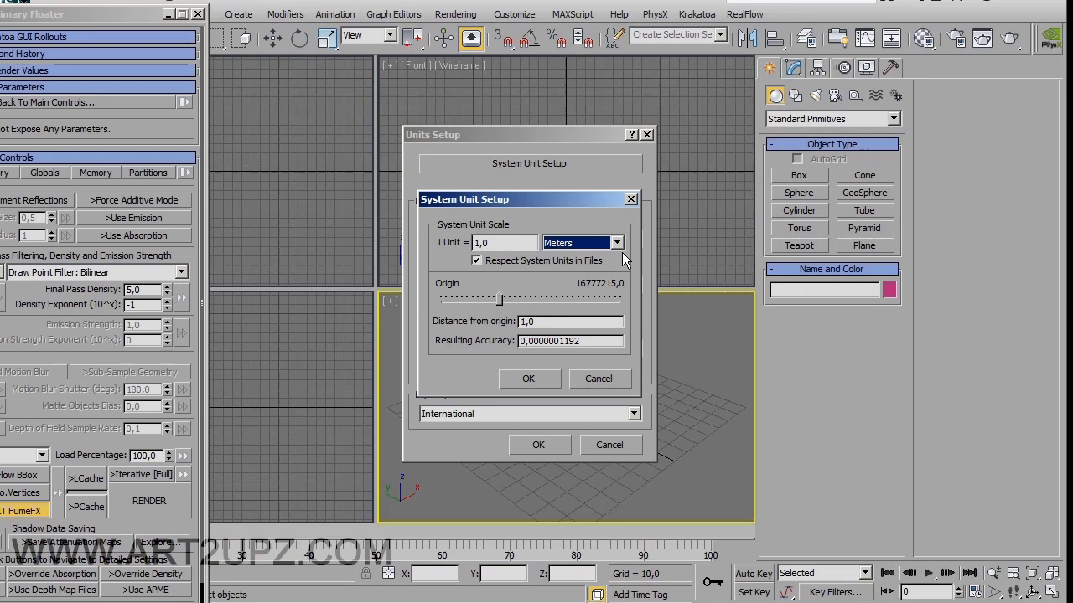
left_click(529, 378)
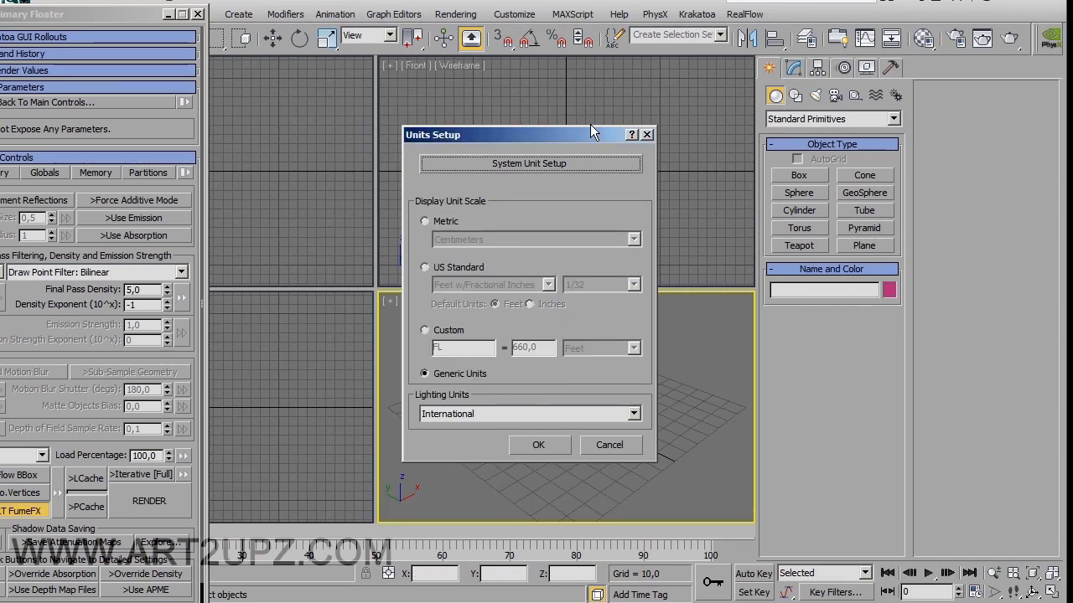
left_click_drag(587, 135, 505, 141)
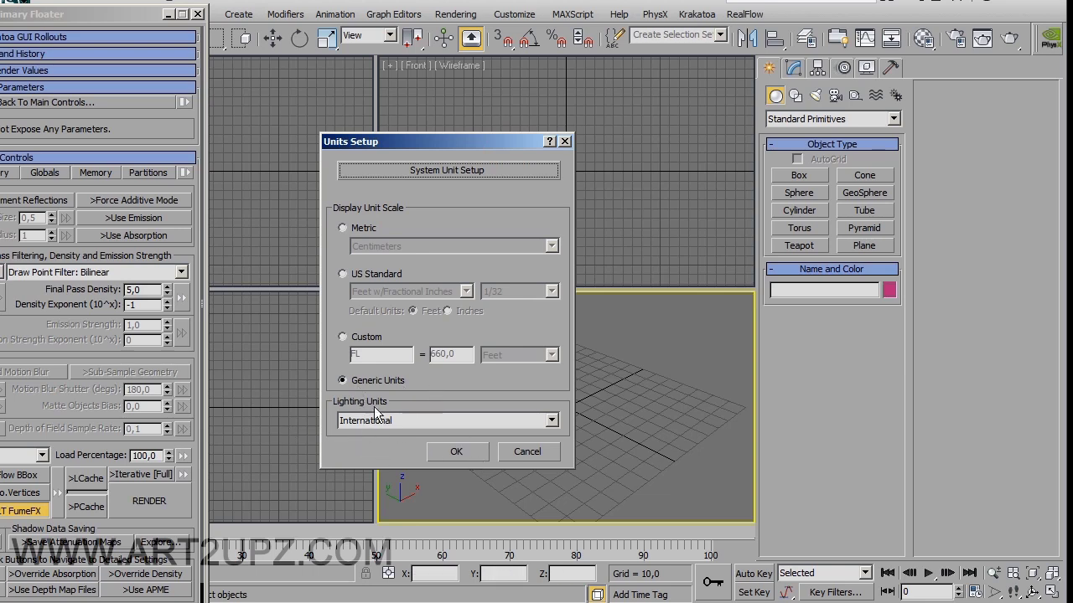
left_click(468, 450)
Step: Create a Krakatoa PRT Loader at the centre of the perspective grid and load Grid_Fluid_Domain01_00000.prt from the particles folder
left_click(838, 118)
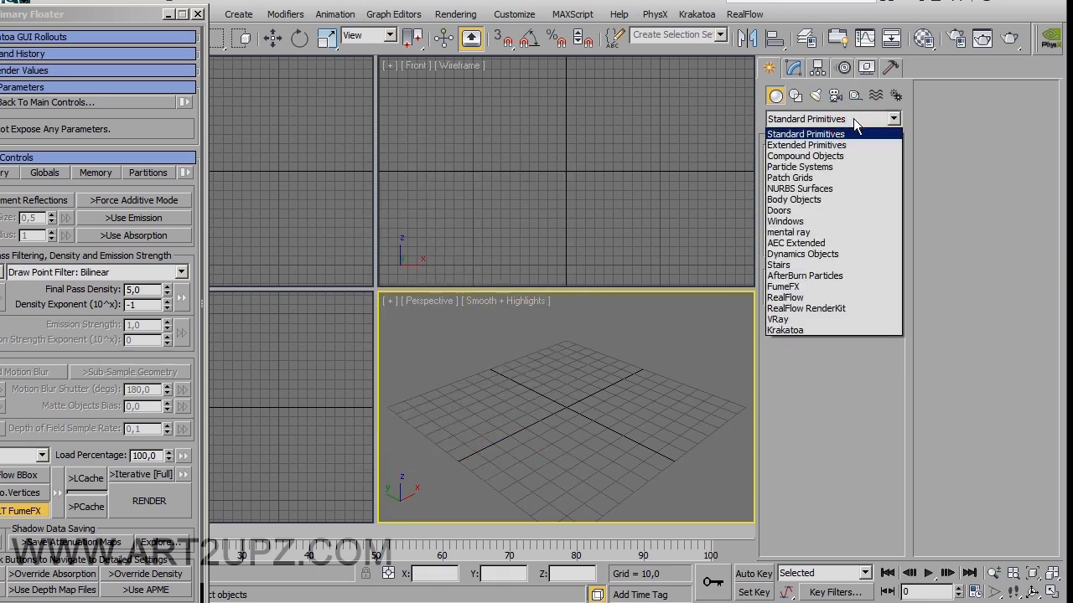
left_click(851, 331)
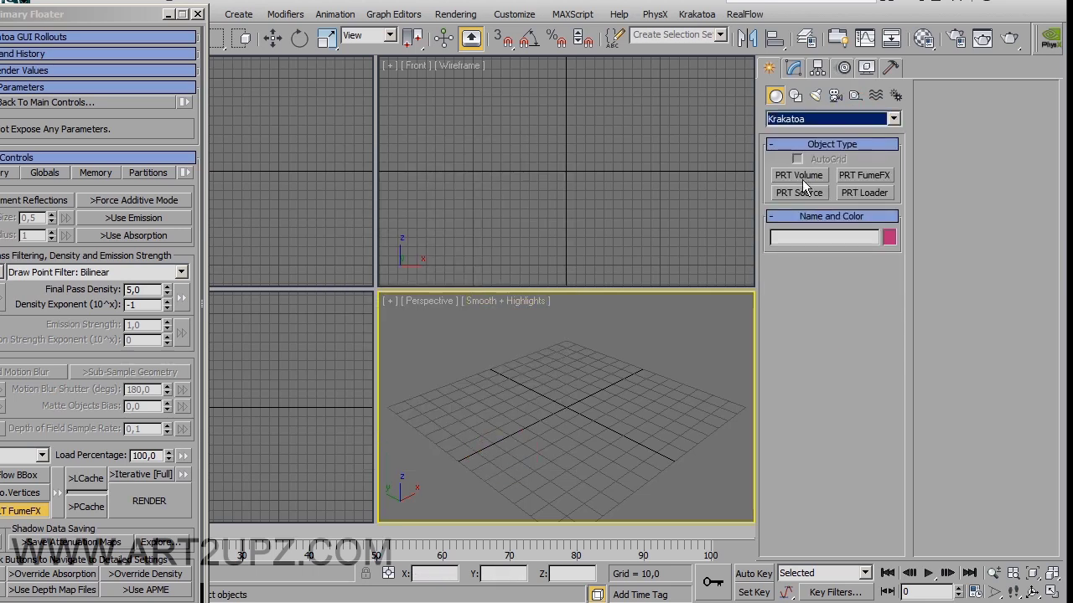
left_click(865, 194)
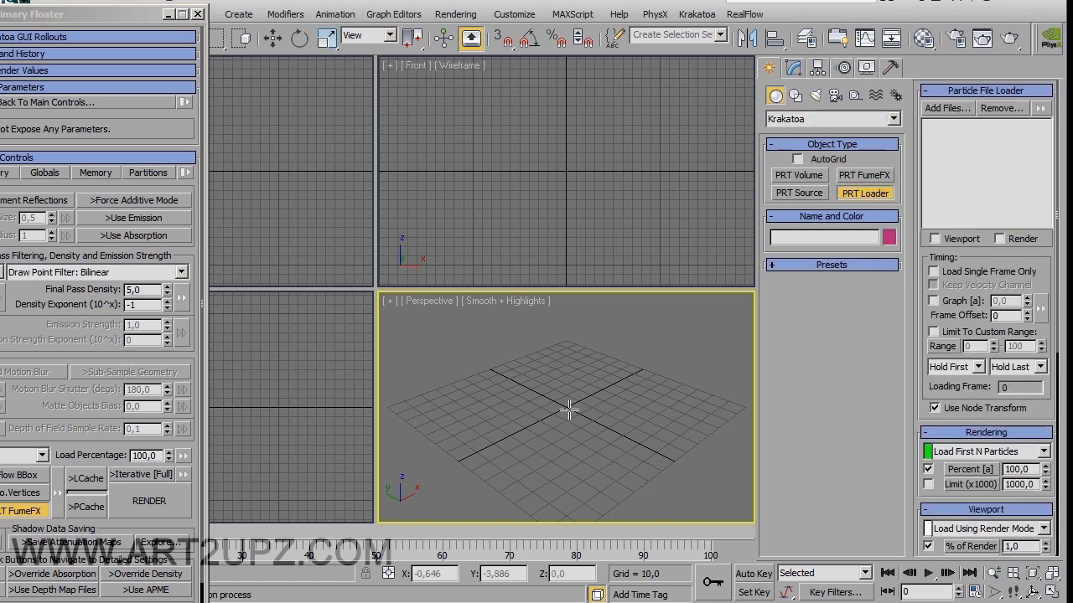
left_click_drag(570, 412, 524, 371)
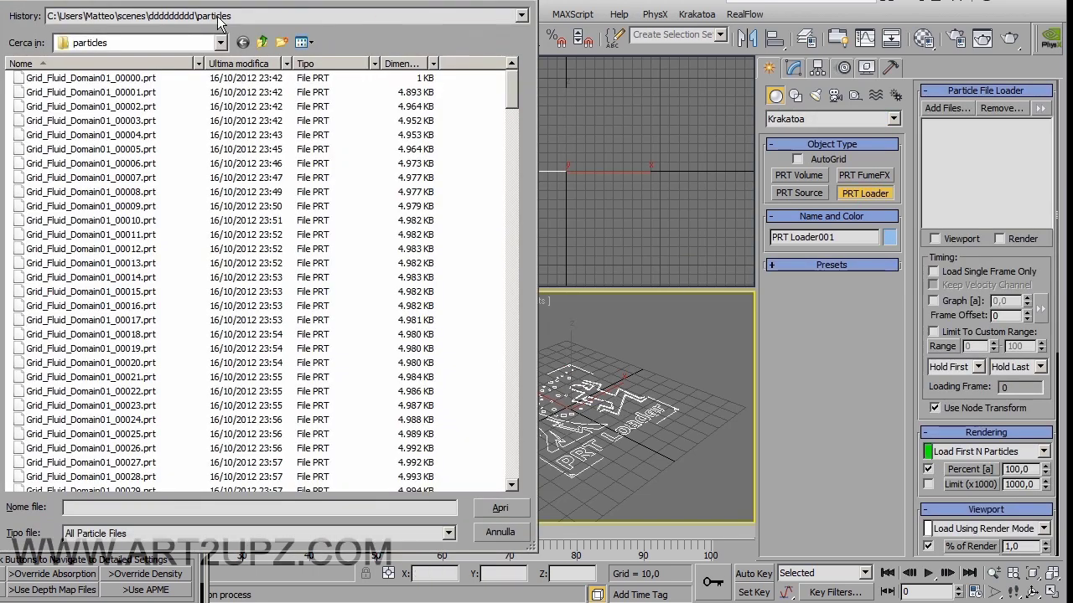
left_click(107, 78)
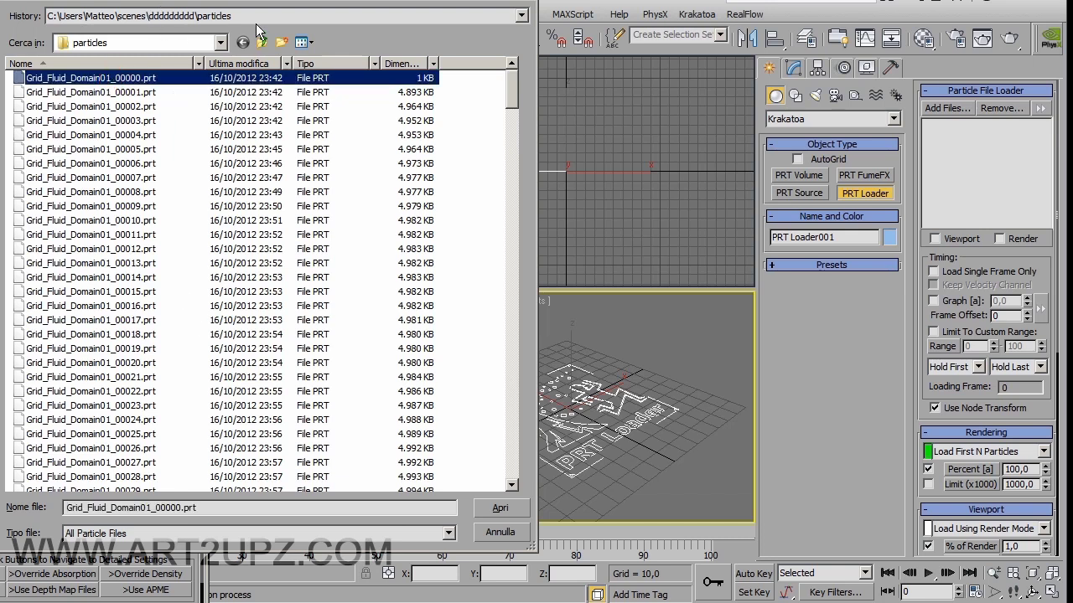
left_click(500, 508)
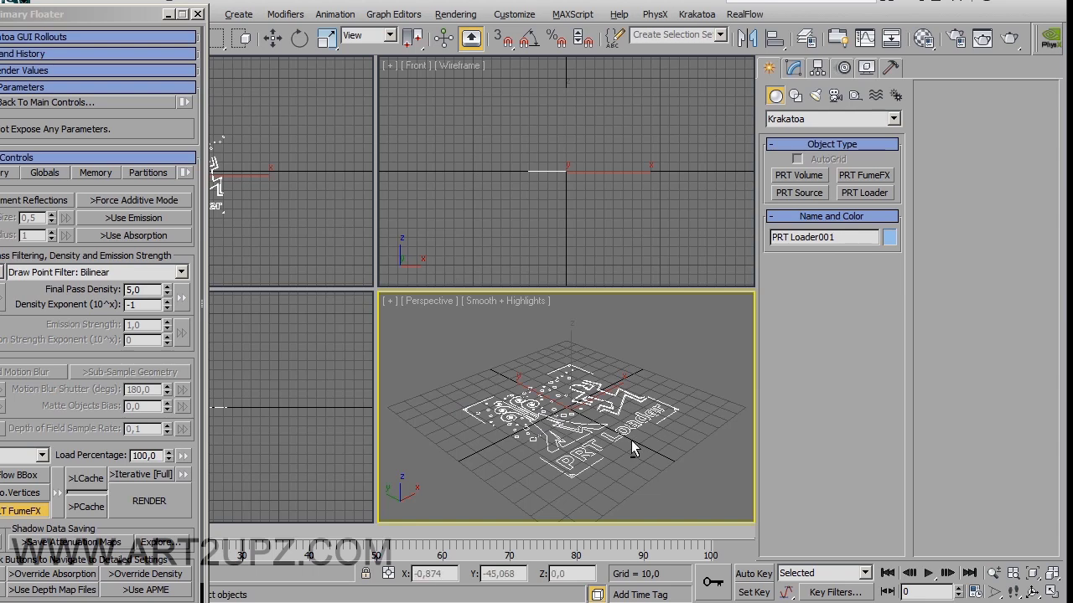
Step: Set the frame rate to PAL and the animation end time to 150, and go to frame 40
key("alt+w")
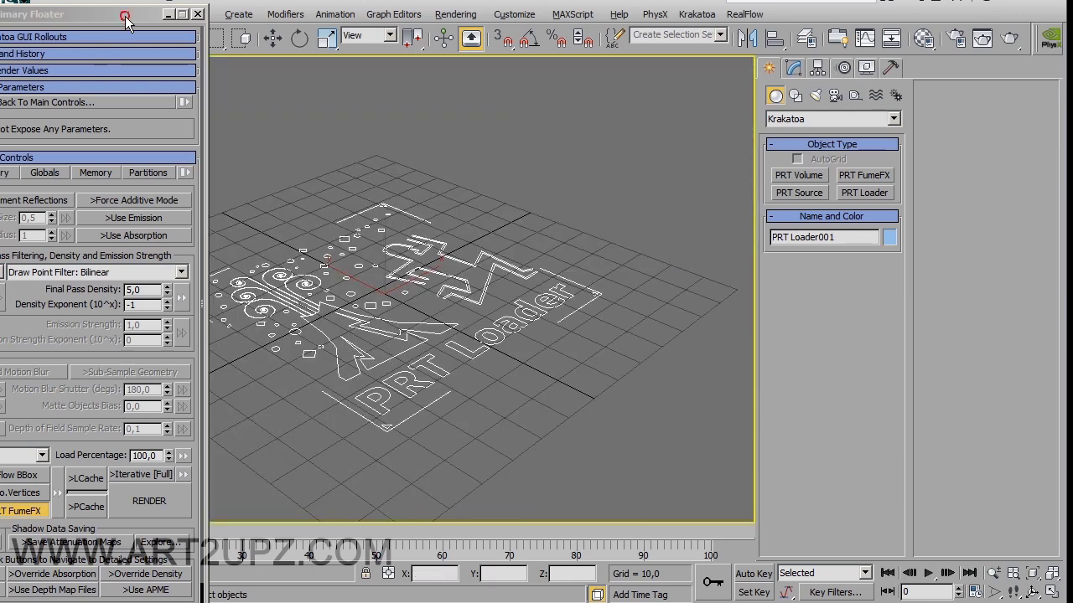
left_click_drag(130, 14, 0, 14)
middle_click_drag(393, 356, 412, 335, "alt")
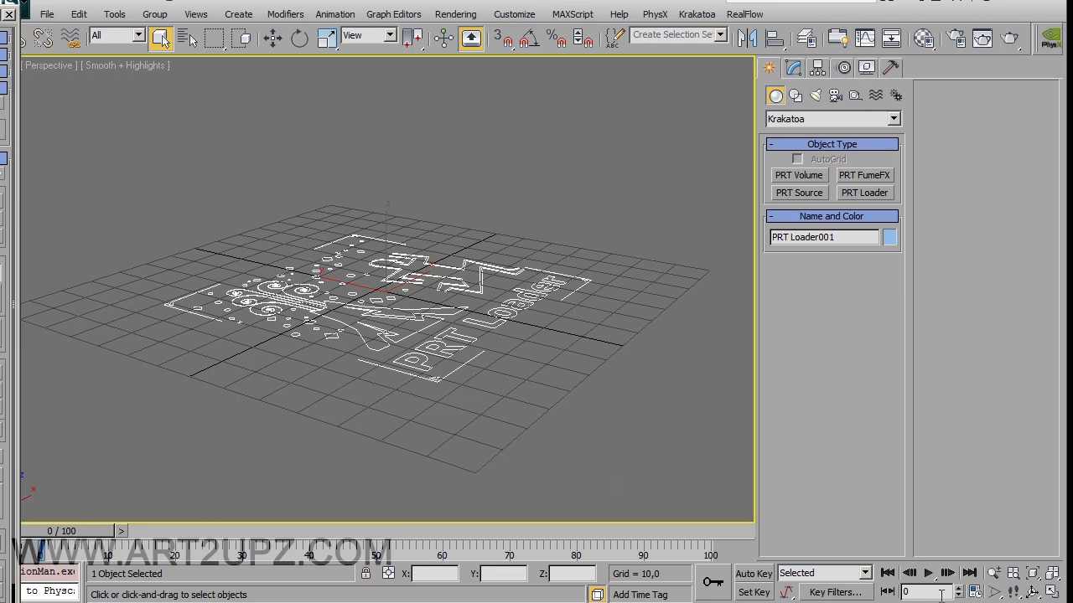
left_click(974, 592)
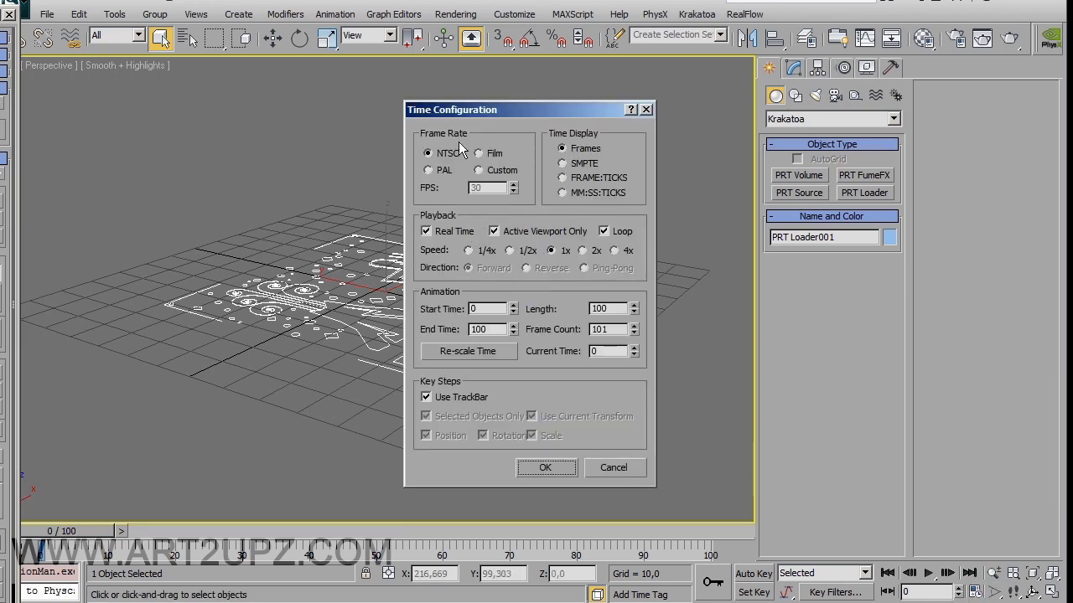
left_click(429, 171)
double_click(479, 330)
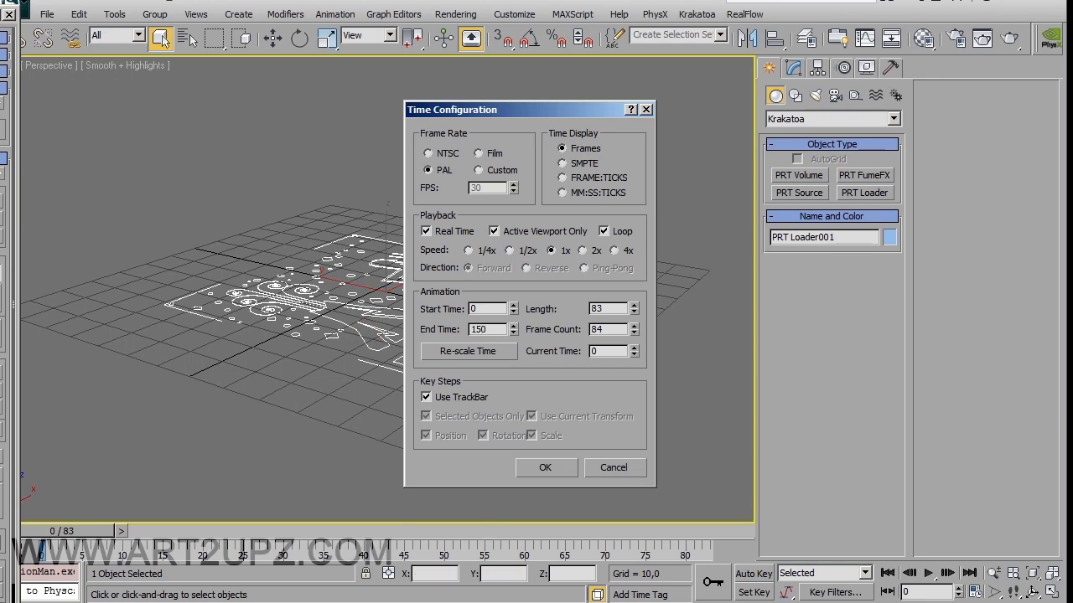
type("150")
key("Return")
left_click_drag(85, 543, 260, 543)
key("q")
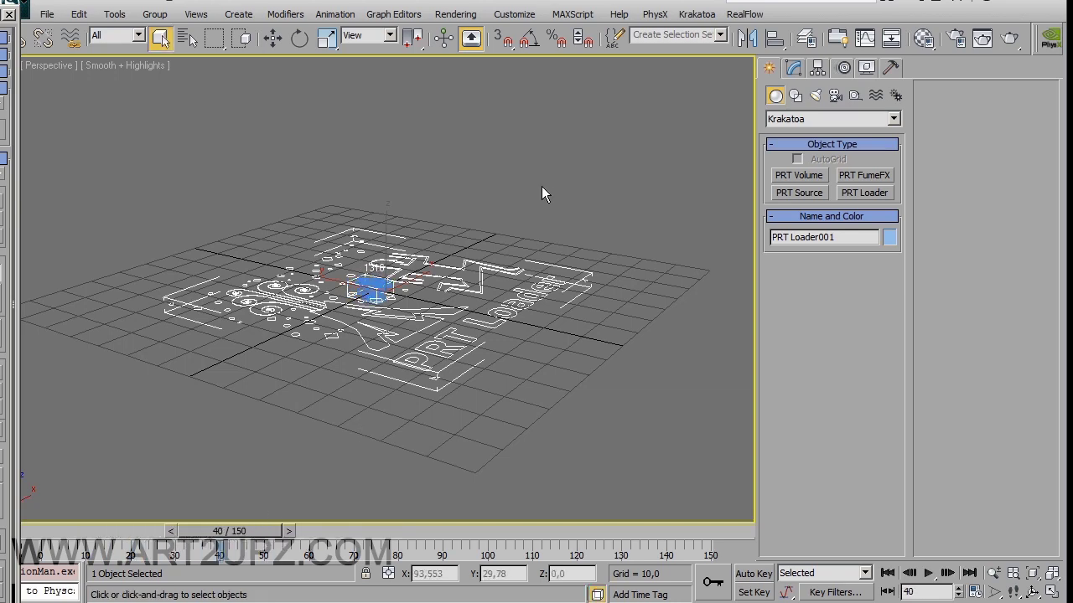
Step: Turn on angle snap and rotate the PRT Loader 90 degrees about the X axis so the particle volume stands upright
scroll(422, 312, "up", 10)
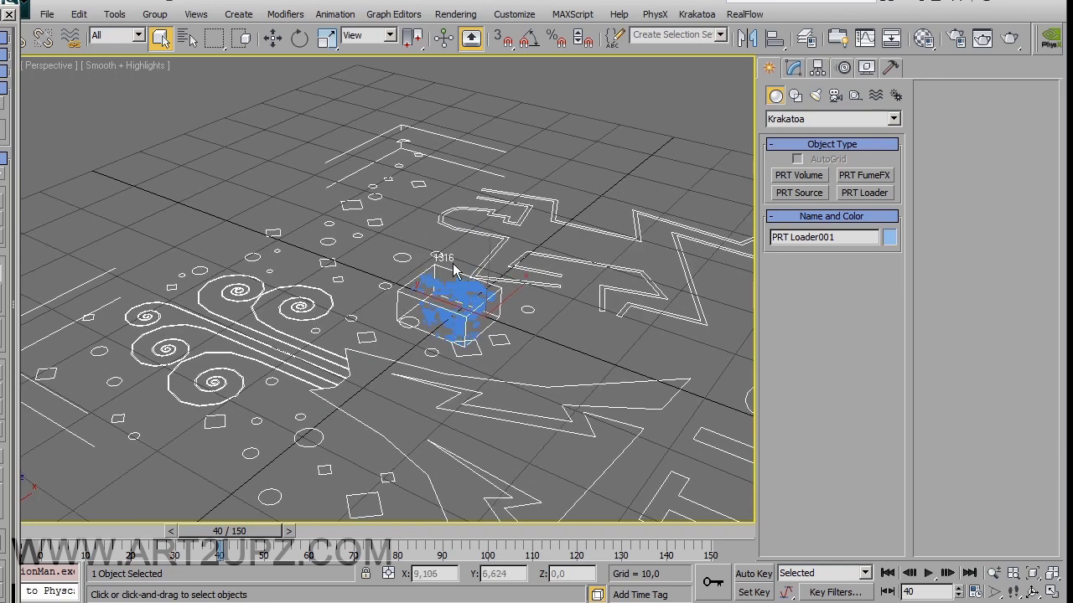
middle_click_drag(543, 324, 417, 320, "alt")
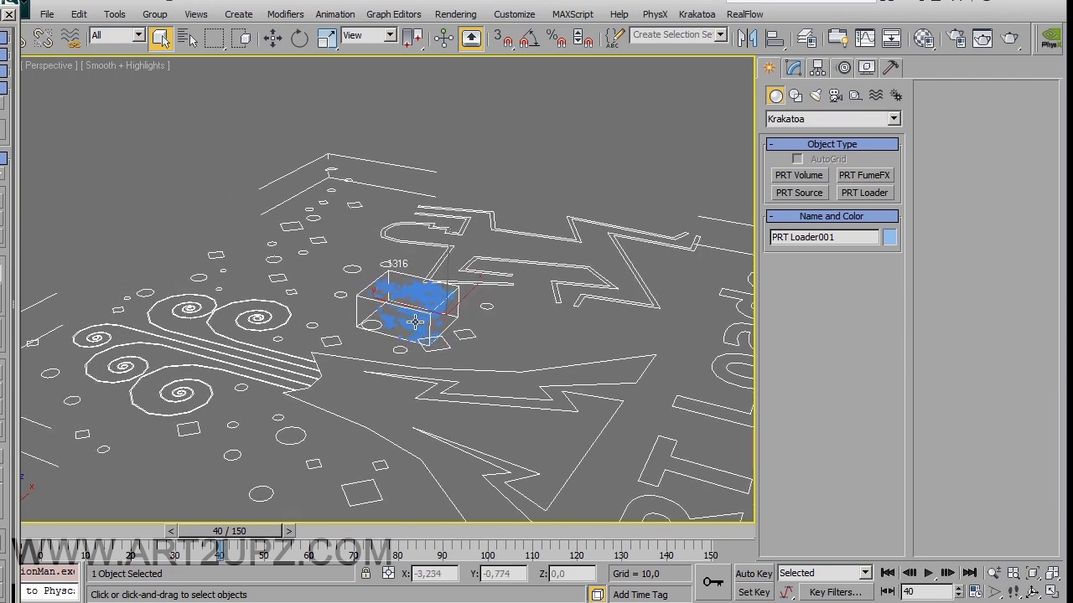
scroll(427, 321, "up", 3)
mouse_move(556, 320)
middle_mouse_down("alt")
mouse_move(592, 312)
mouse_move(560, 334)
middle_mouse_up("alt")
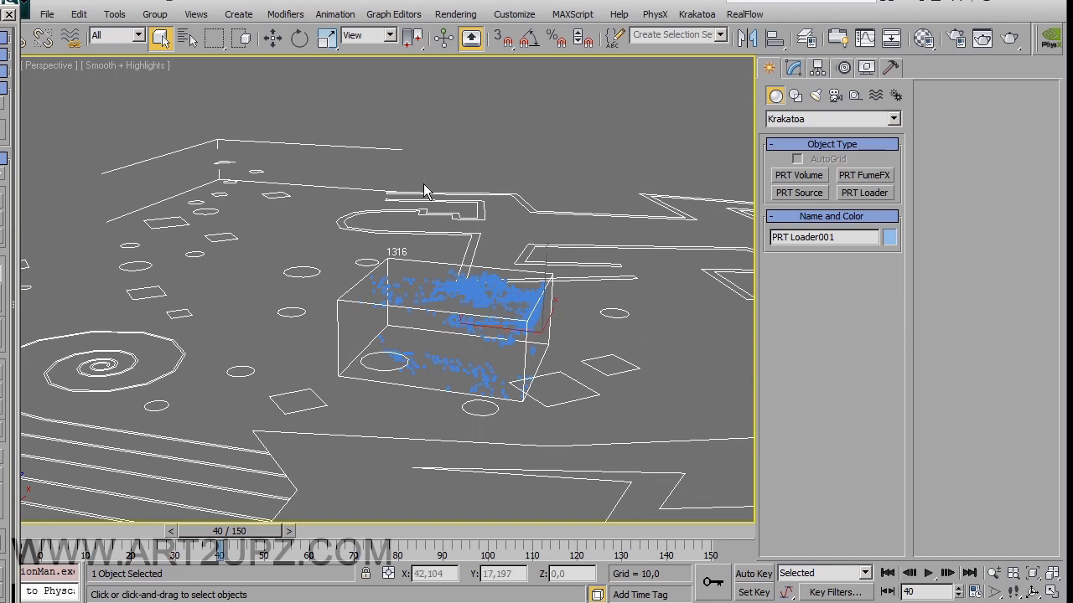
left_click(299, 37)
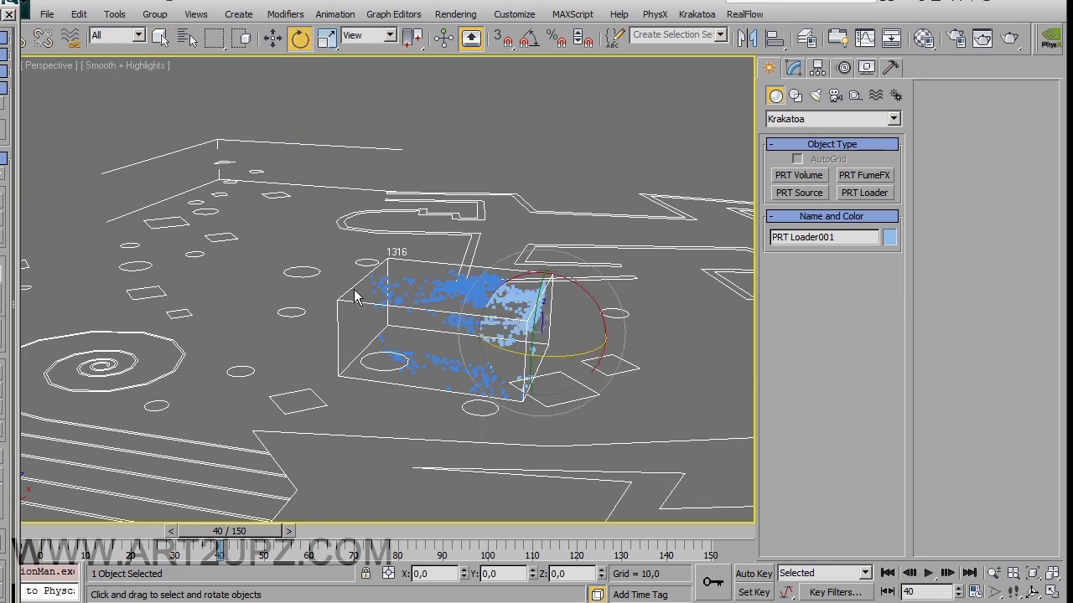
left_click(527, 46)
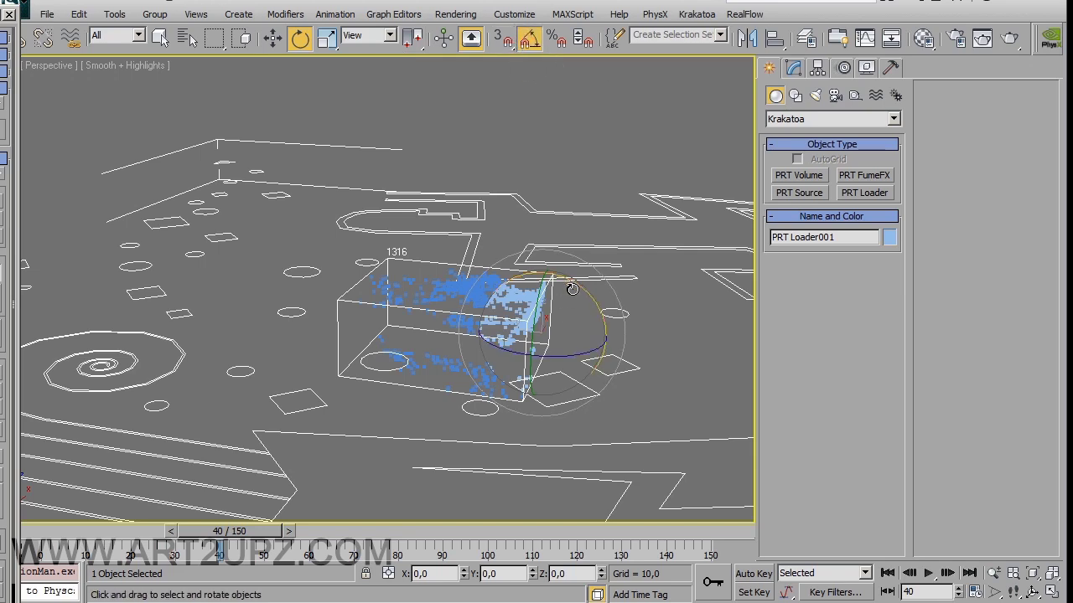
left_click_drag(573, 289, 628, 338)
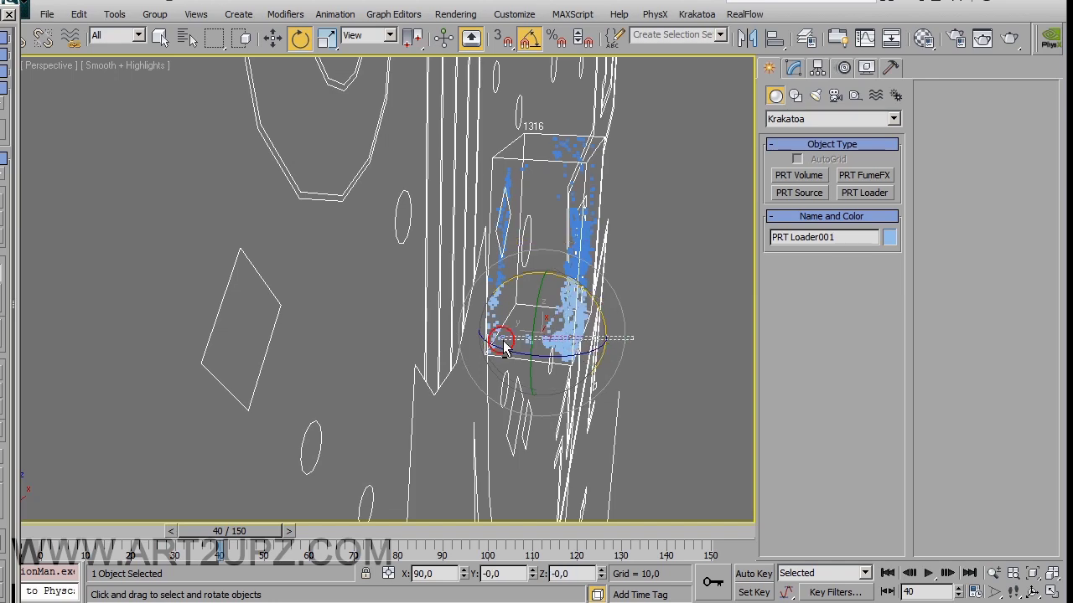
Step: Show the PRT Loader's parameters, hide the modifier set buttons and shrink the modifier stack to make room for them
middle_click_drag(606, 333, 477, 317, "alt")
scroll(452, 347, "down", 10)
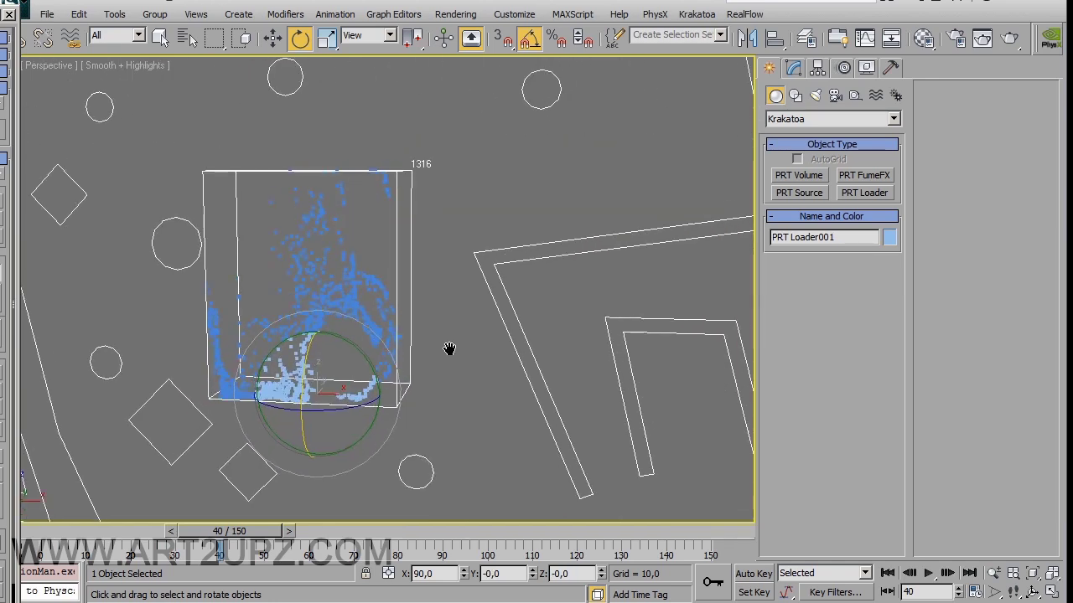
scroll(430, 332, "up", 8)
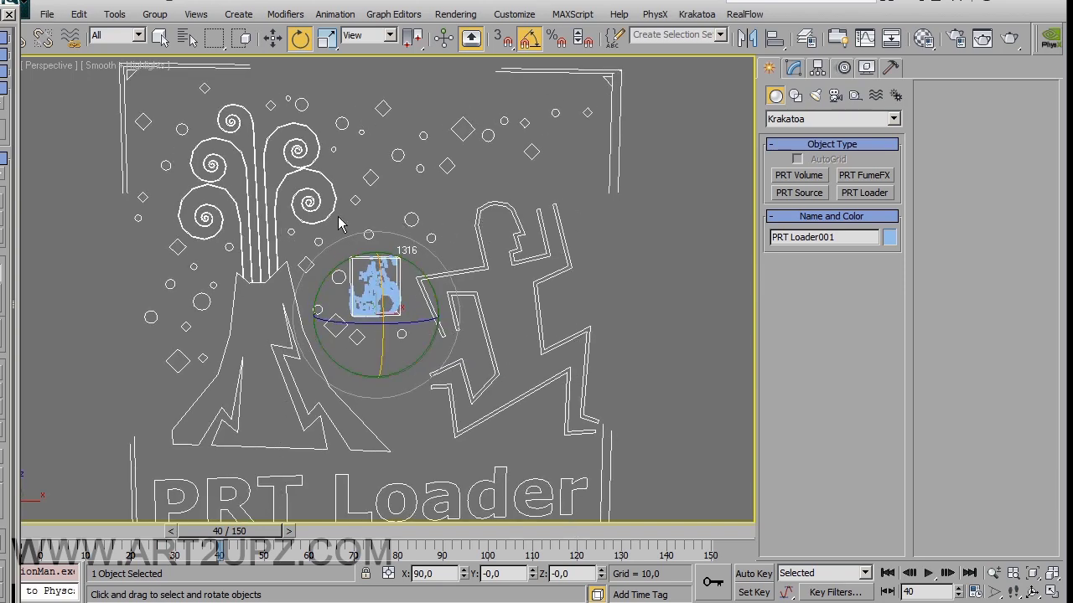
middle_click_drag(424, 388, 467, 390, "alt")
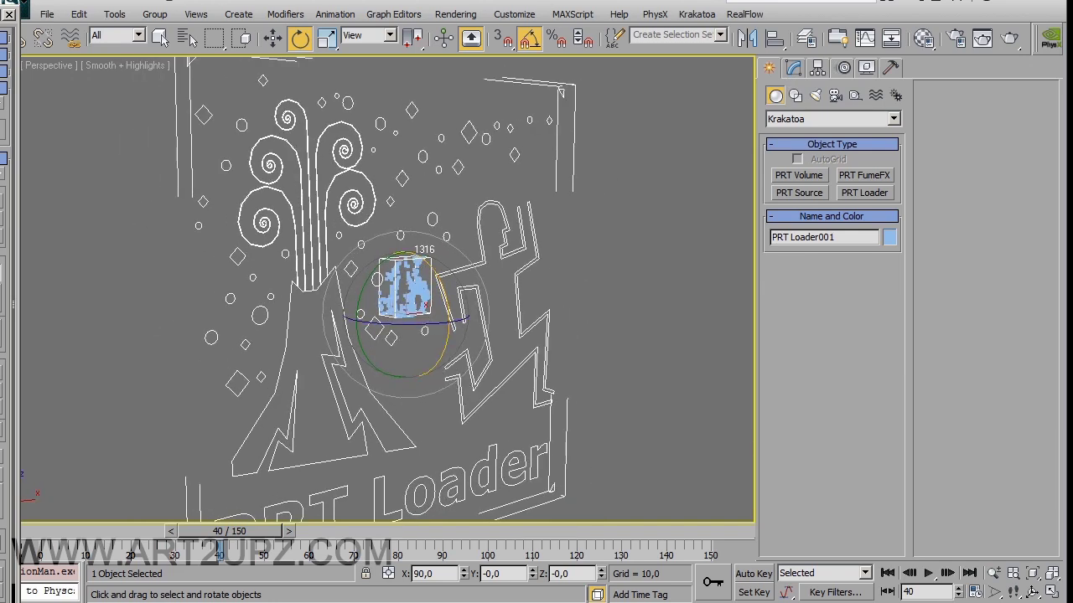
left_click(793, 67)
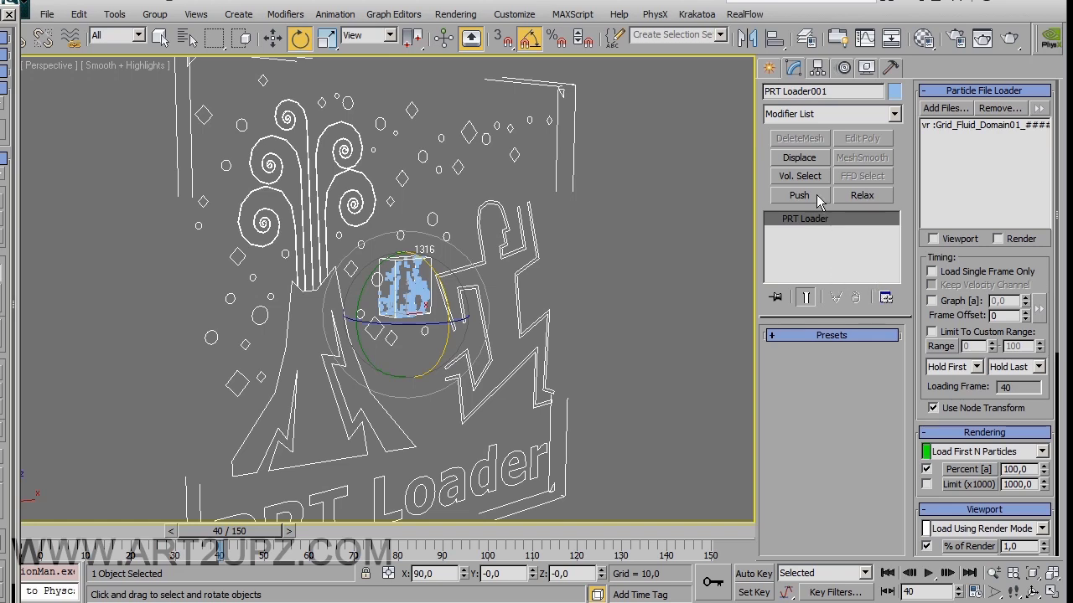
left_click(886, 297)
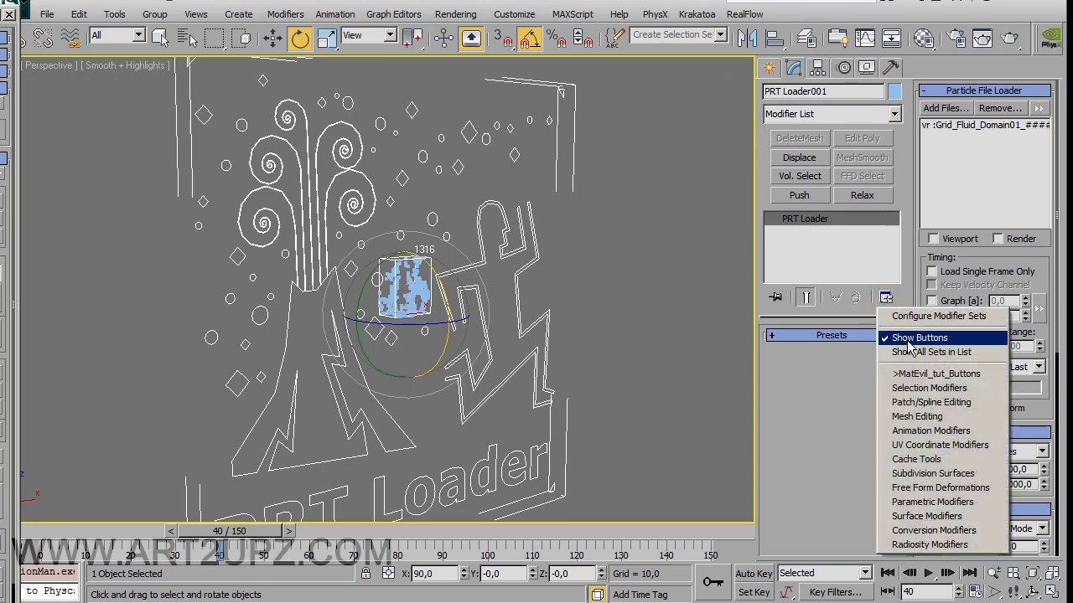
left_click(908, 340)
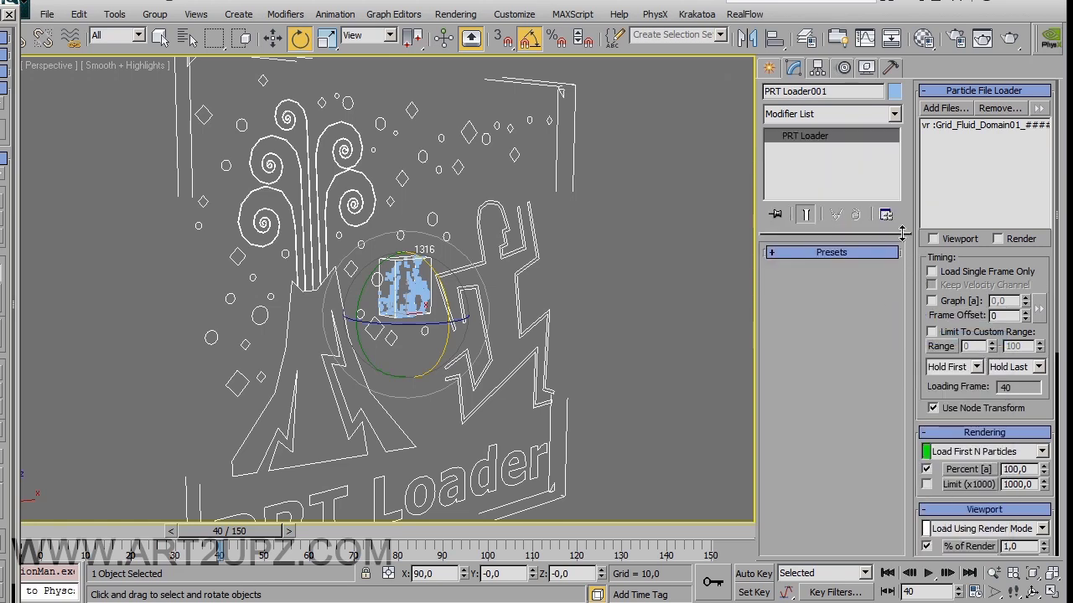
left_click_drag(903, 233, 903, 170)
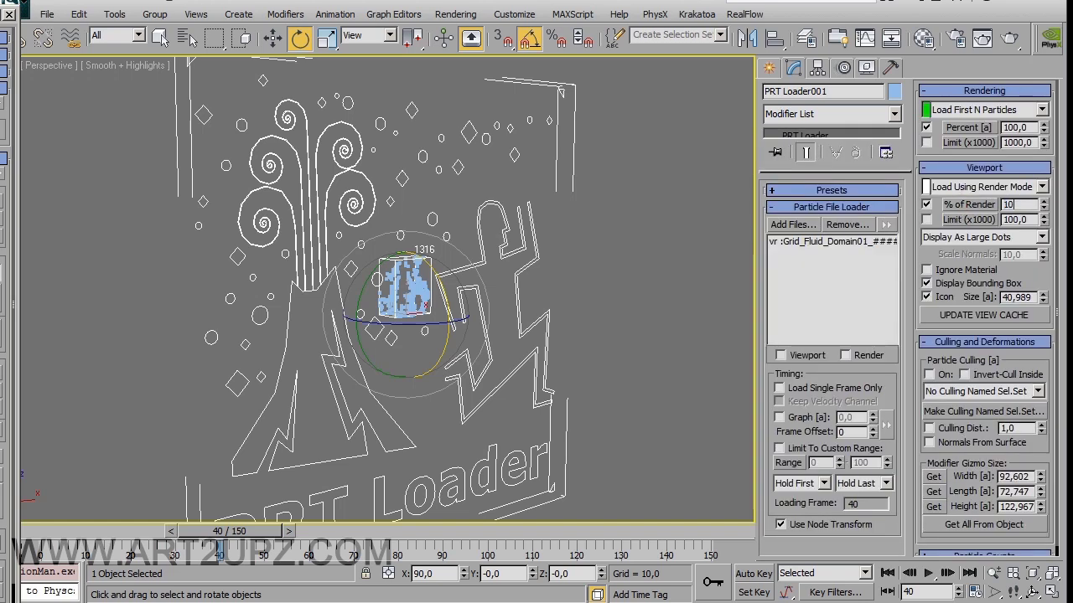
Step: Set the PRT Loader's viewport particle percentage to 100 % of the render amount
key("Return")
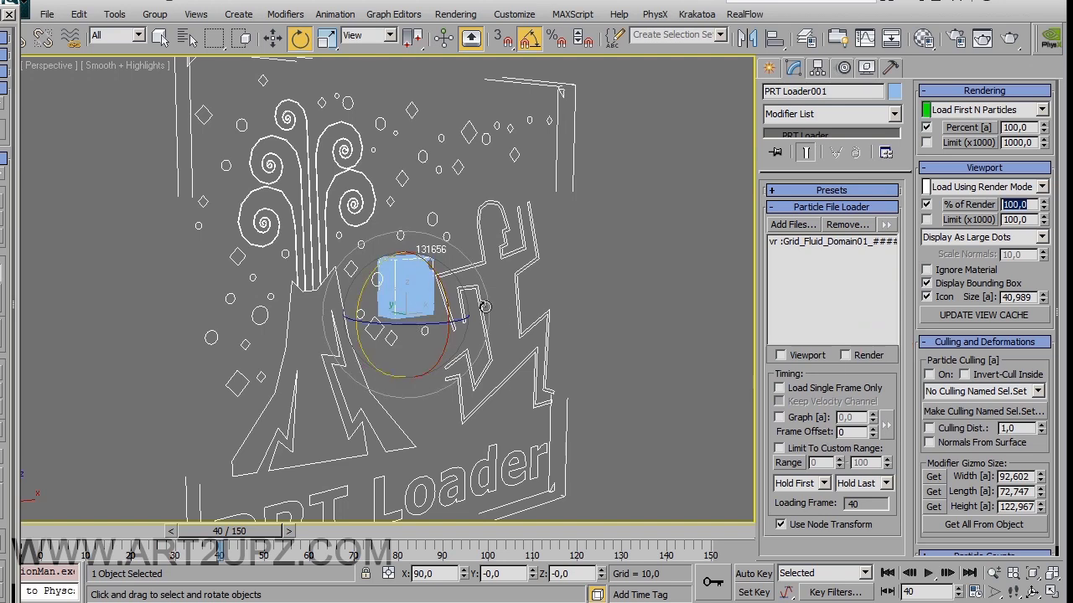
middle_click_drag(501, 372, 558, 334, "alt")
scroll(440, 334, "up", 6)
scroll(516, 336, "down", 6)
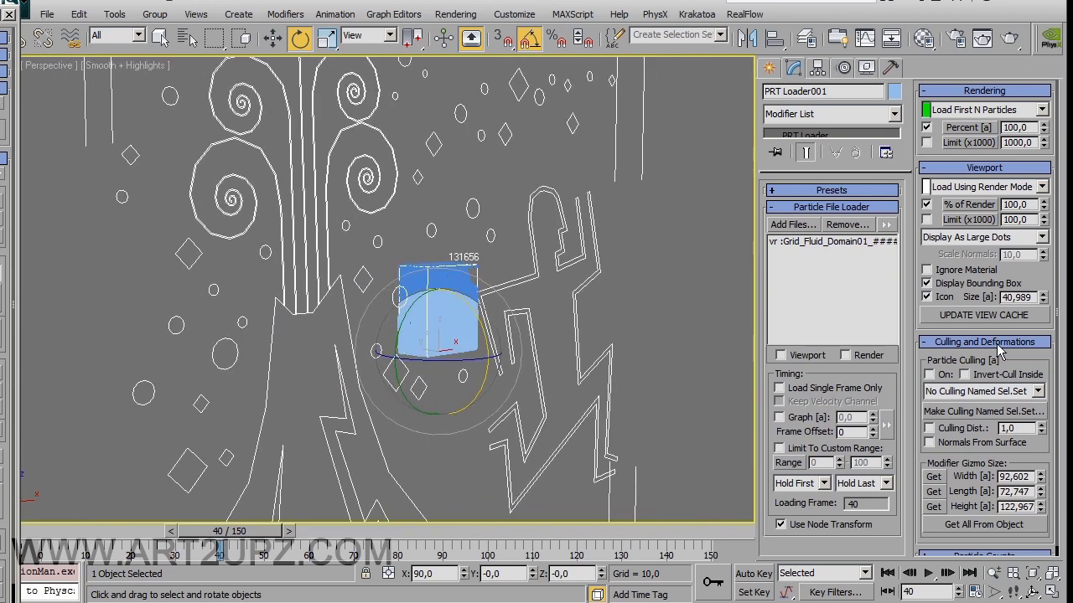
Step: Turn off the PRT Loader's icon display in the viewport
left_click(927, 297)
middle_click_drag(729, 323, 569, 347)
scroll(524, 345, "up", 5)
scroll(570, 347, "up", 3)
mouse_move(388, 419)
middle_mouse_down("alt")
mouse_move(356, 421)
mouse_move(378, 406)
middle_mouse_up("alt")
scroll(579, 299, "down", 5)
middle_click_drag(579, 299, 502, 322, "alt")
scroll(578, 307, "up", 3)
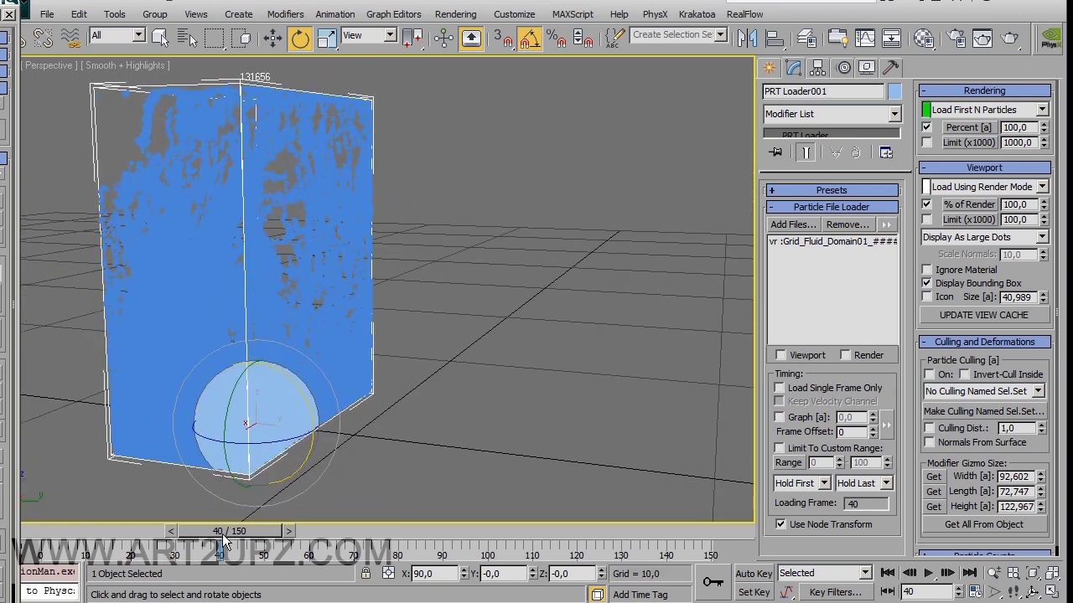
Step: Advance the animation to frame 46 and deselect the PRT Loader
mouse_move(222, 535)
left_mouse_down()
mouse_move(520, 540)
mouse_move(145, 544)
mouse_move(249, 543)
left_mouse_up()
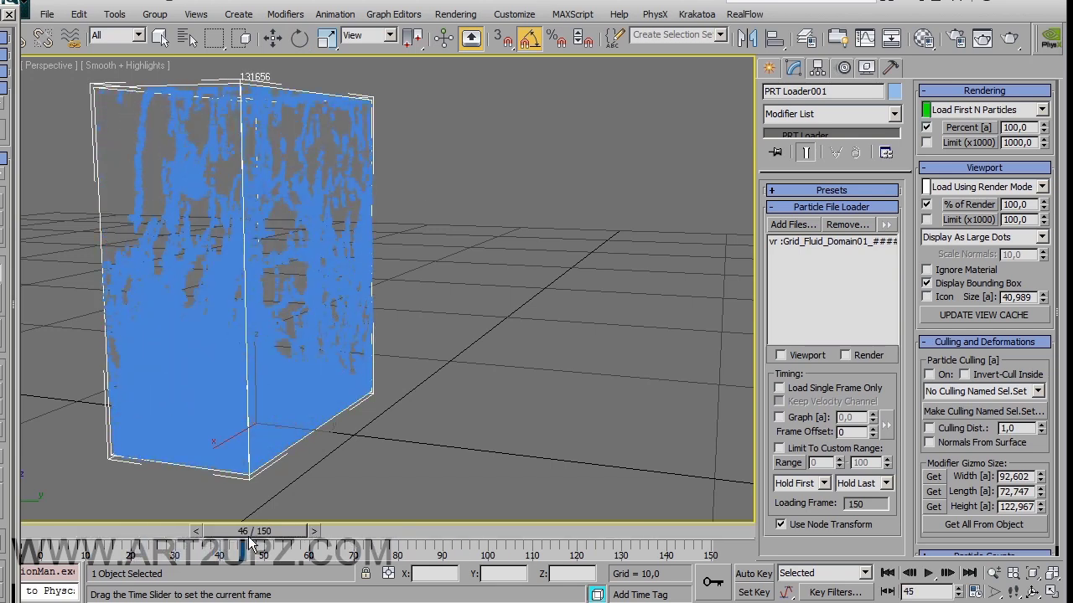
key("e")
middle_click_drag(290, 324, 483, 321, "alt")
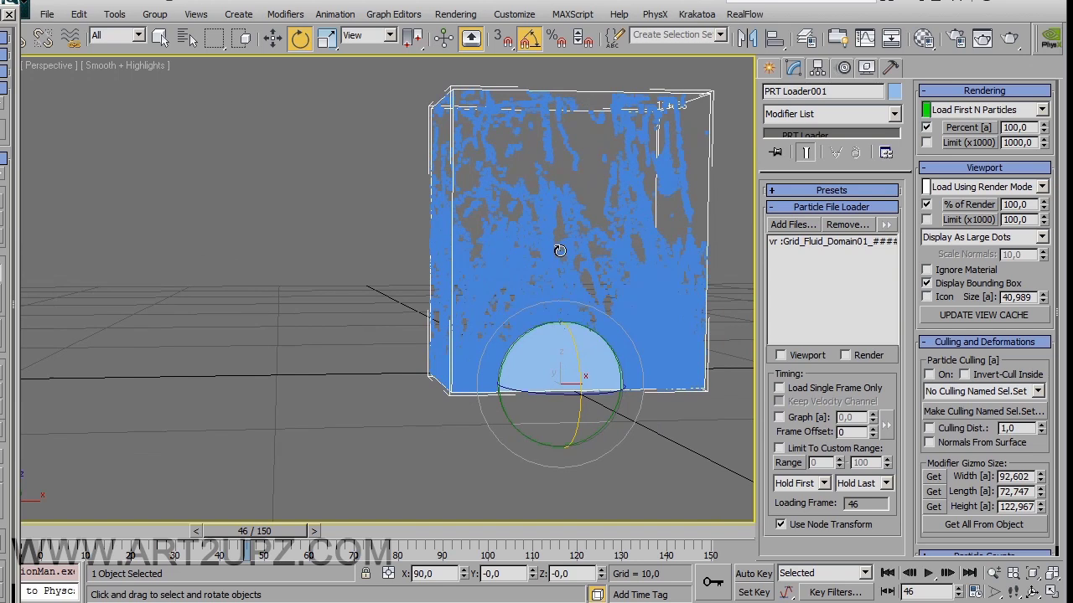
middle_click_drag(560, 250, 378, 342)
scroll(248, 428, "down", 5)
scroll(338, 361, "up", 4)
left_click(581, 301)
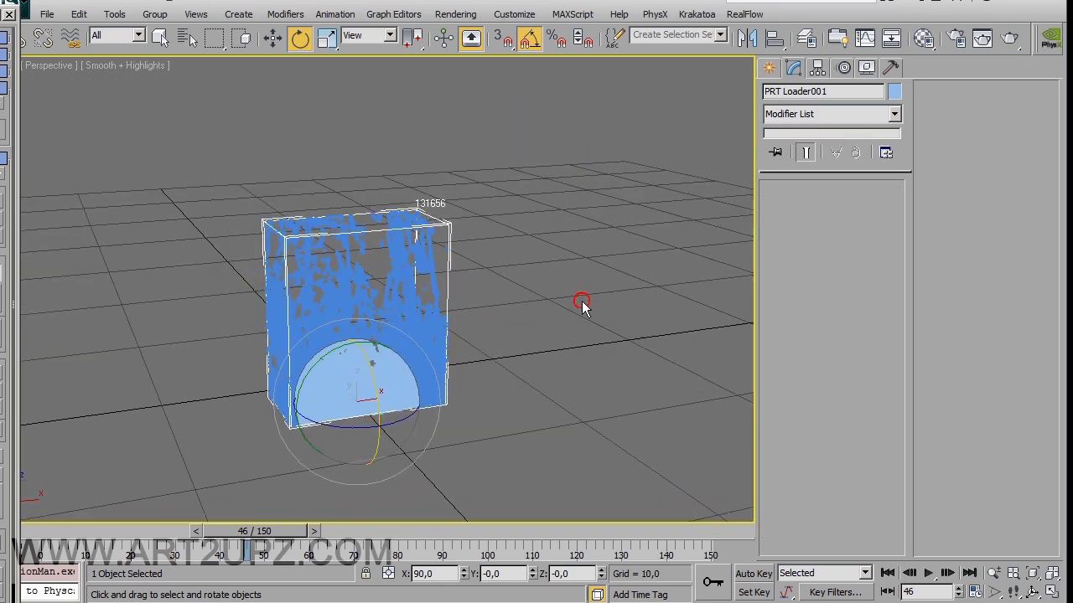
left_click(583, 302)
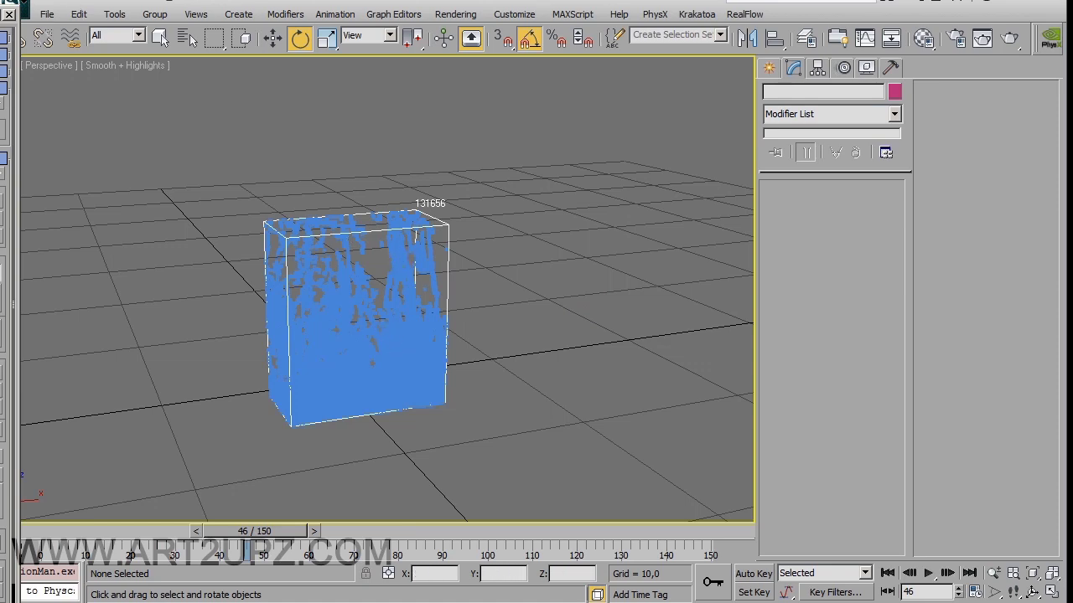
Step: Bring the Krakatoa floater fully on screen and expose its Main Controls settings
left_click_drag(2, 12, 294, 12)
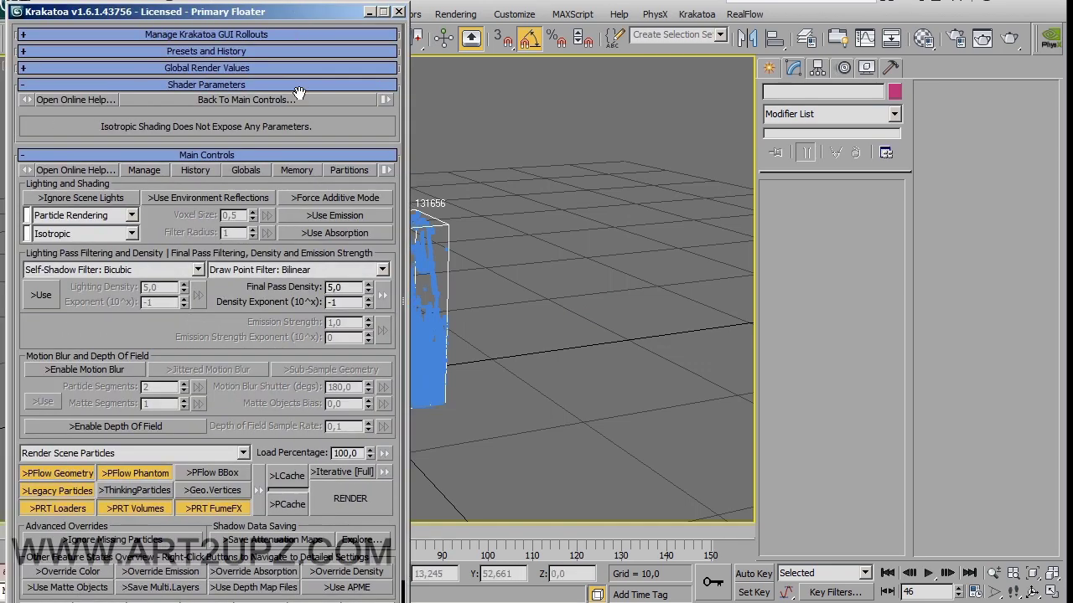
left_click_drag(150, 337, 150, 310)
scroll(150, 310, "down", 1)
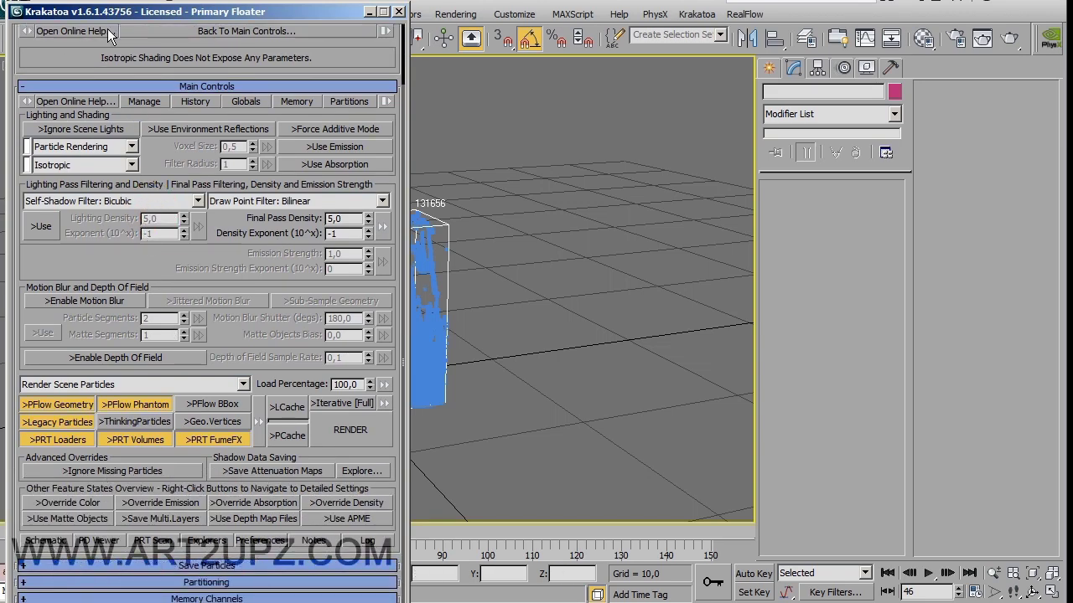
left_click_drag(125, 13, 127, 0)
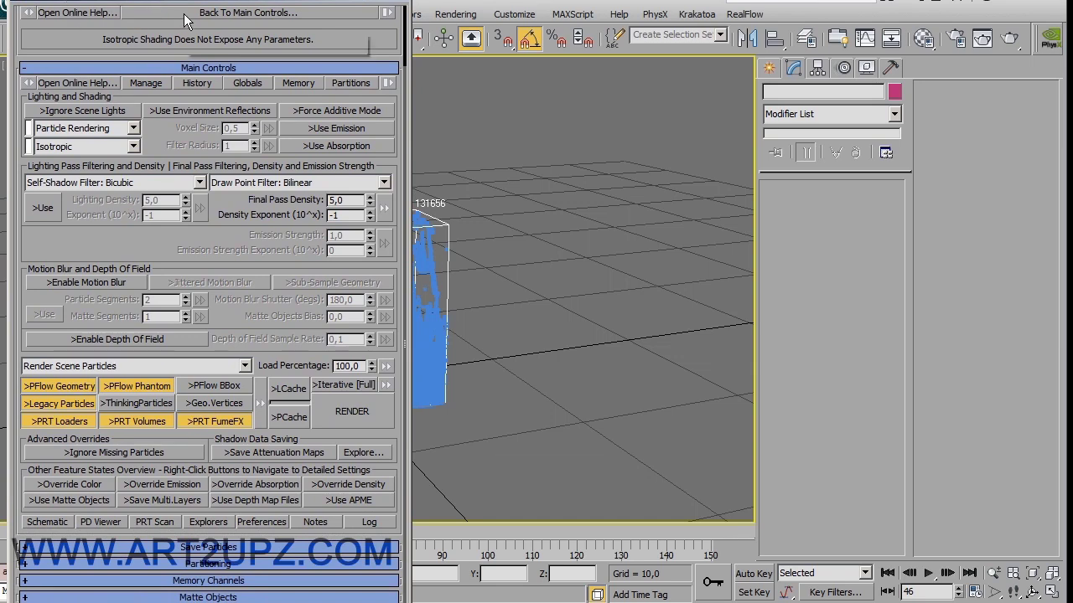
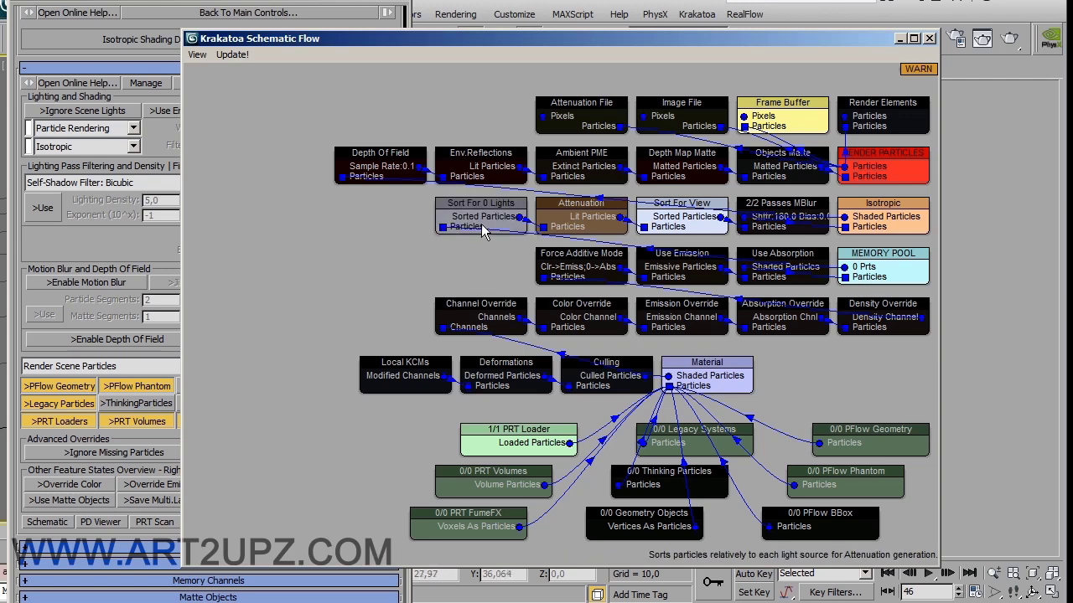
Step: Examine the scene light options of the light-sorting node in the Krakatoa Schematic Flow and close it
left_click(484, 219)
right_click(484, 220)
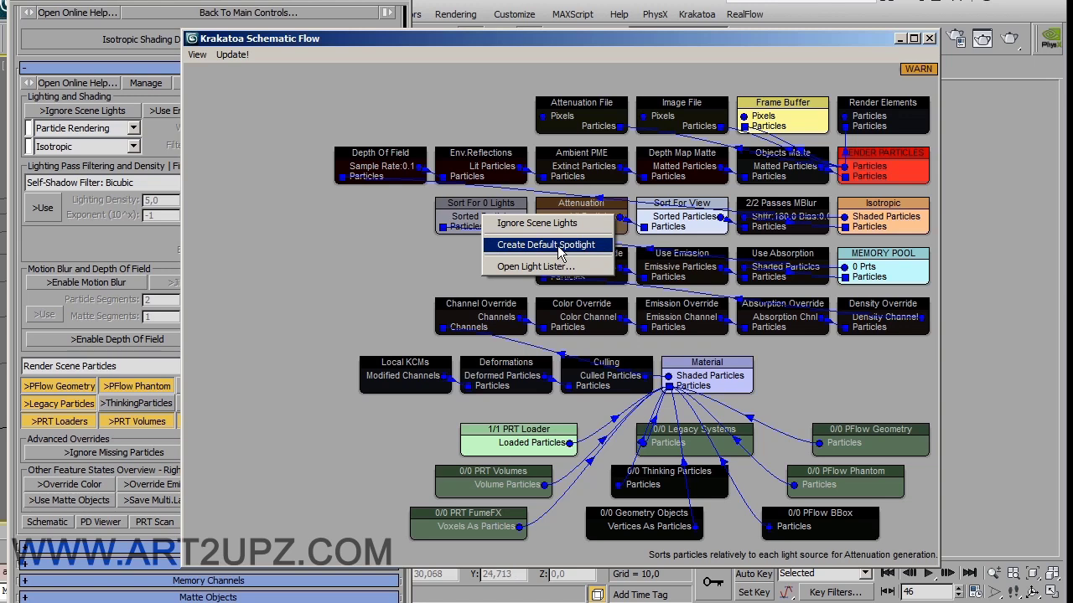
left_click(838, 38)
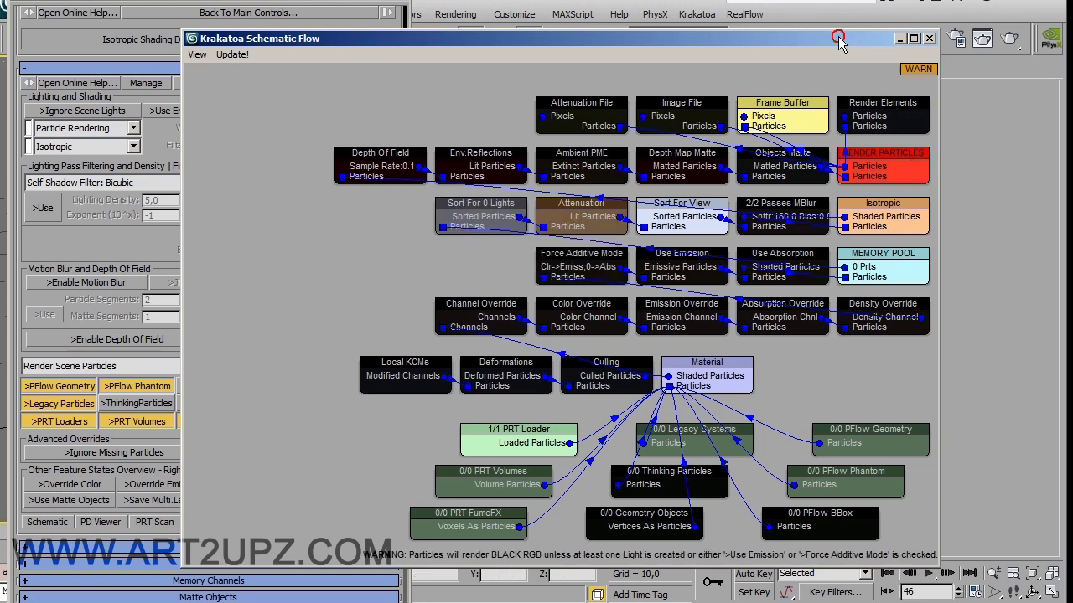
left_click(929, 38)
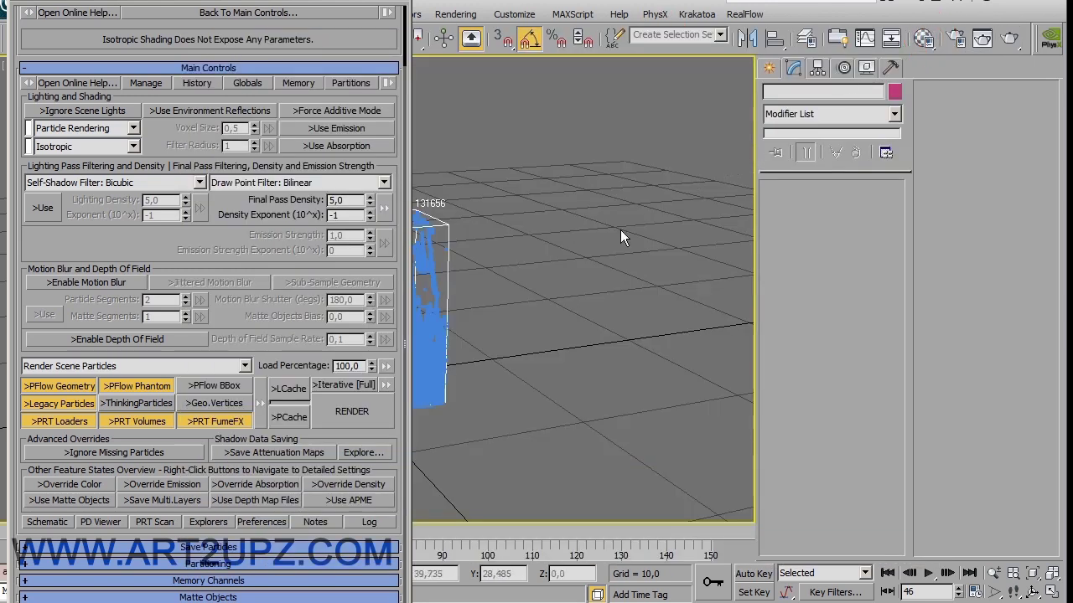
Step: Create a standard Omni light and a Skylight on the grid beside the particle volume
left_click(767, 67)
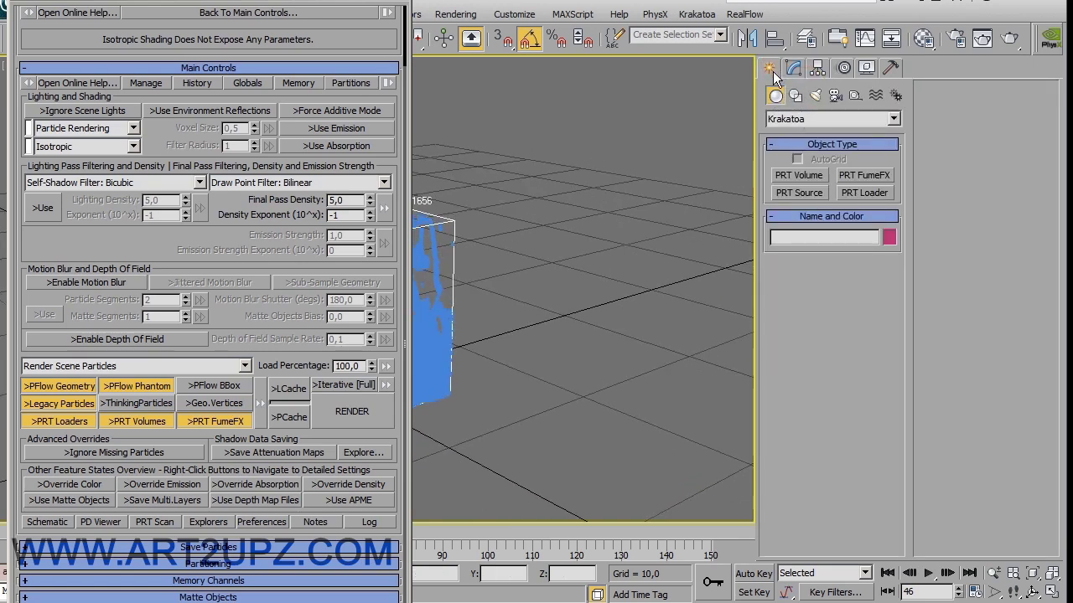
left_click(816, 95)
left_click(837, 118)
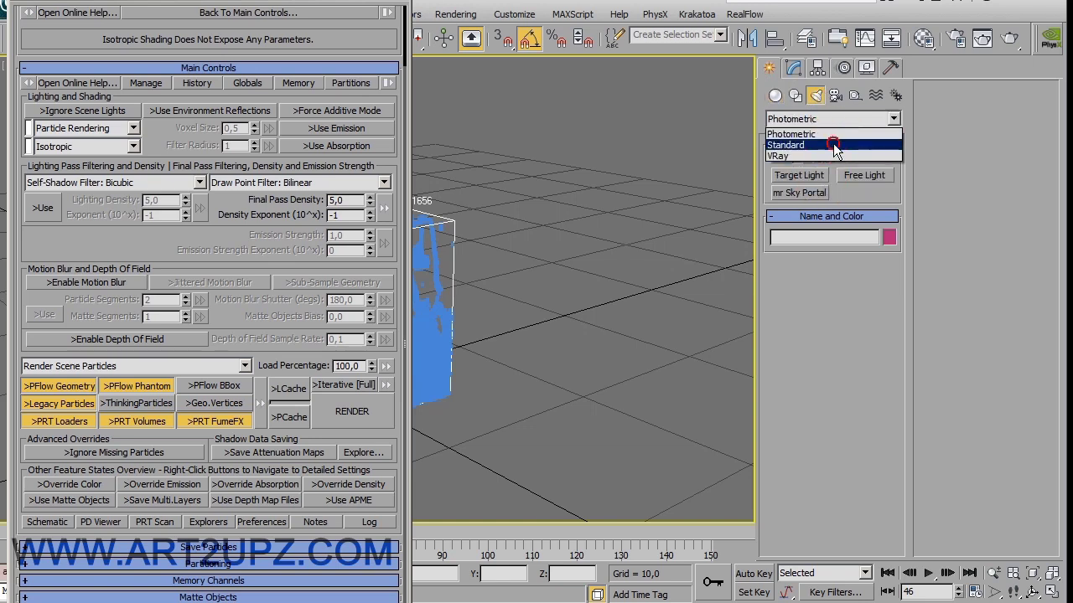
left_click(838, 143)
left_click(817, 210)
left_click(487, 395)
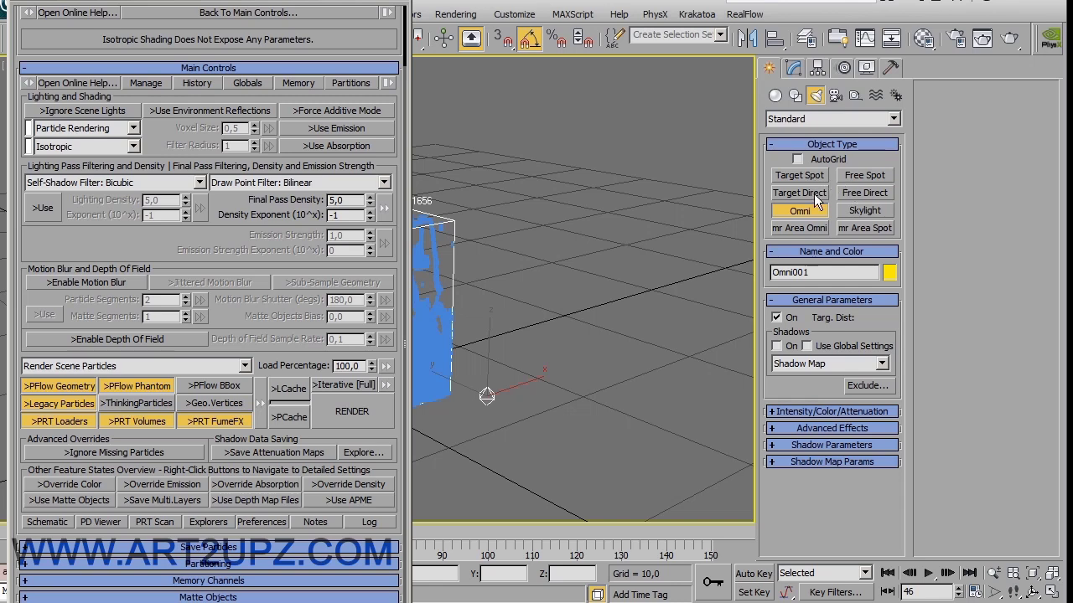
left_click(864, 210)
left_click(487, 419)
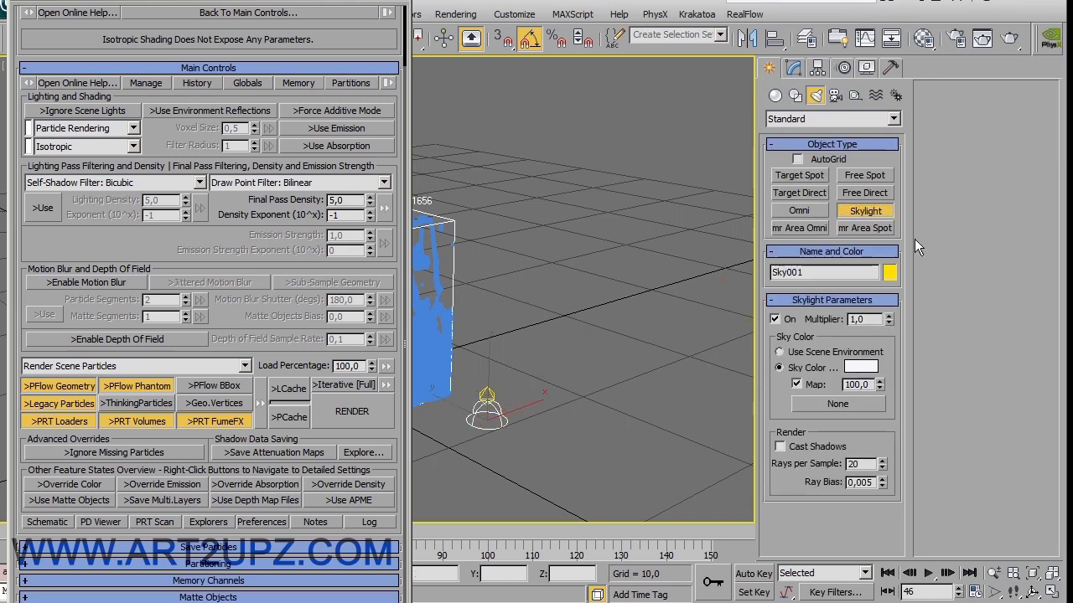
Step: Create a standard Target Spot aimed at the particle volume and raise the light above the grid
left_click(820, 177)
left_click_drag(654, 361, 368, 363)
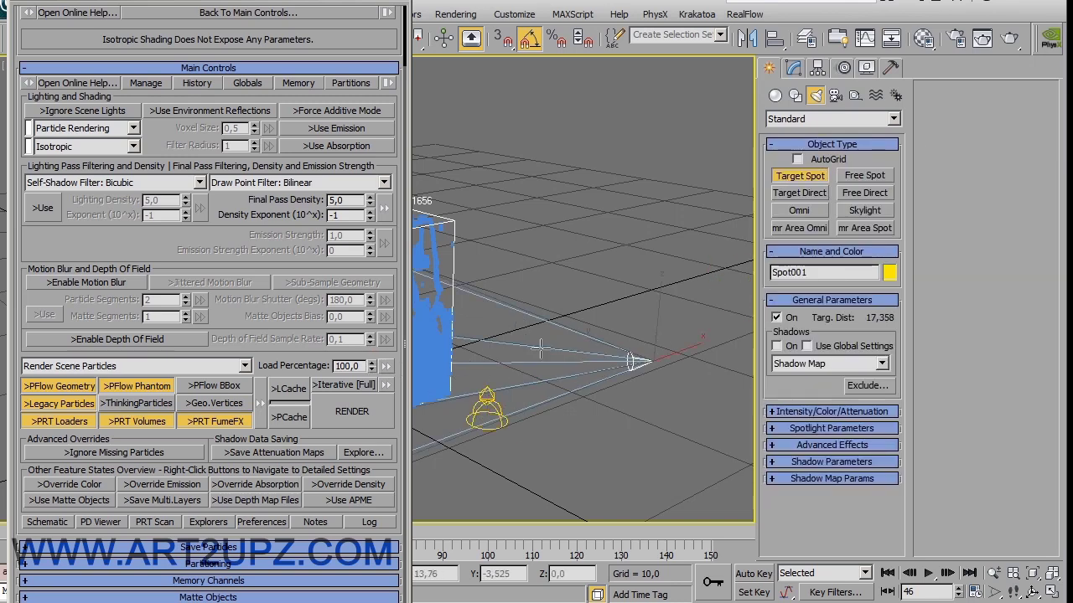
right_click(583, 374)
key("w")
left_click_drag(652, 359, 637, 168)
mouse_move(636, 378)
middle_mouse_down("alt")
mouse_move(614, 372)
mouse_move(662, 385)
mouse_move(625, 391)
middle_mouse_up("alt")
scroll(625, 390, "down", 4)
middle_click_drag(713, 374, 564, 363, "alt")
Step: Delete the target spotlight and the omni light, keeping the skylight
key("Delete")
left_click(490, 359)
key("Delete")
scroll(579, 392, "up", 4)
Step: Create a default spotlight from the light-sorting node of the Krakatoa Schematic Flow and close the flow window
left_click(61, 520)
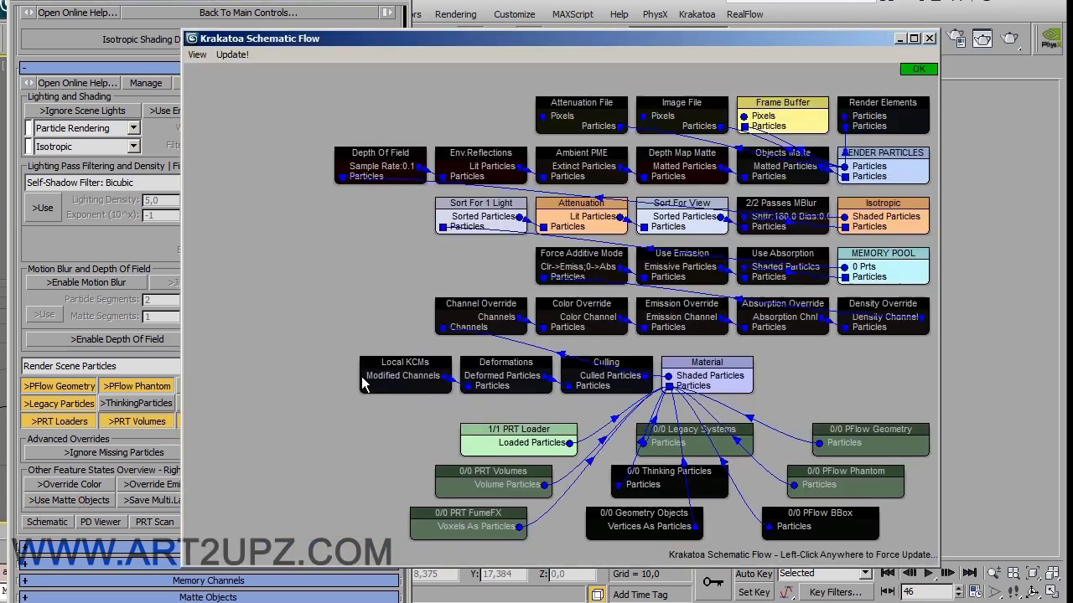
right_click(506, 220)
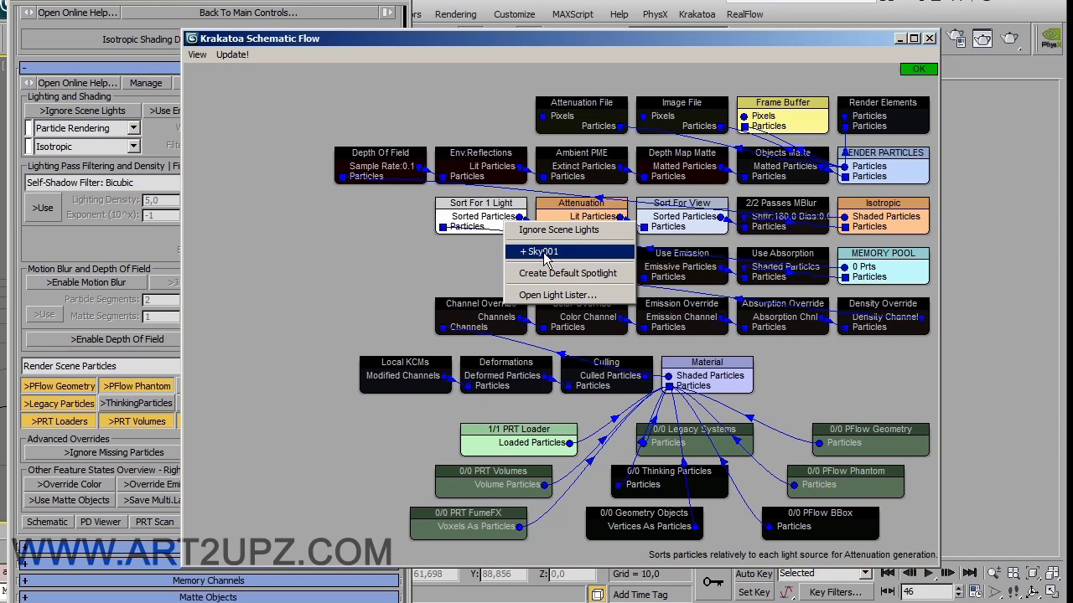
left_click(581, 282)
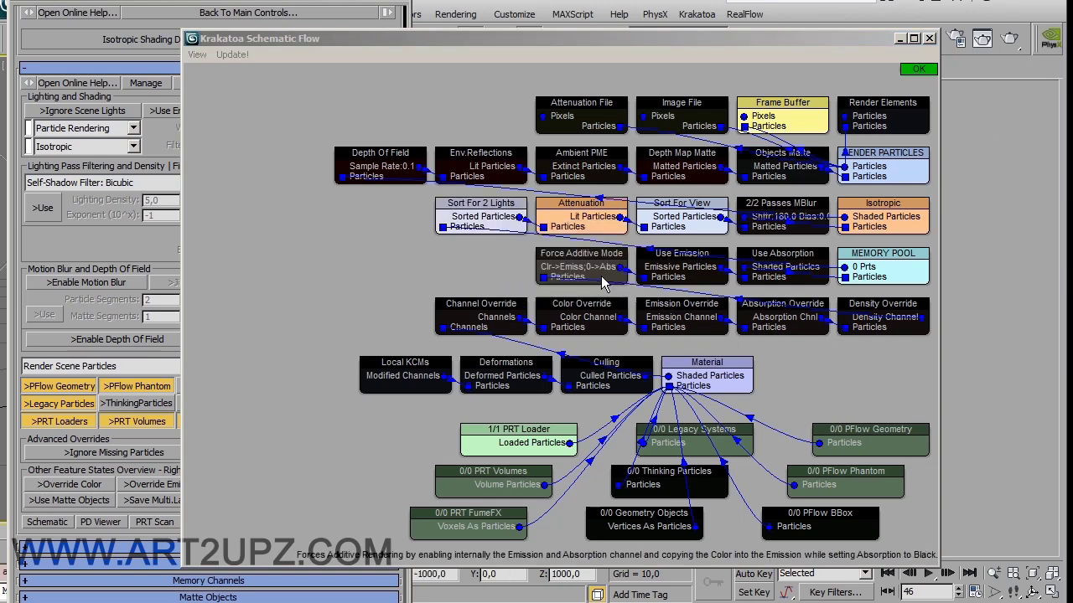
left_click(929, 38)
Step: Move the Krakatoa floater aside to clear the perspective viewport
middle_click_drag(636, 330, 644, 362)
scroll(644, 362, "down", 3)
middle_click_drag(522, 369, 588, 359, "alt")
left_click_drag(336, 2, 0, 19)
middle_click_drag(335, 173, 305, 259)
scroll(315, 258, "down", 10)
middle_click_drag(454, 246, 380, 348)
scroll(414, 352, "down", 5)
Step: In the front view, move the default spotlight closer to the particle volume, to about X -48.5, Z 65.7
key("f")
scroll(385, 348, "down", 8)
left_click_drag(335, 205, 386, 308)
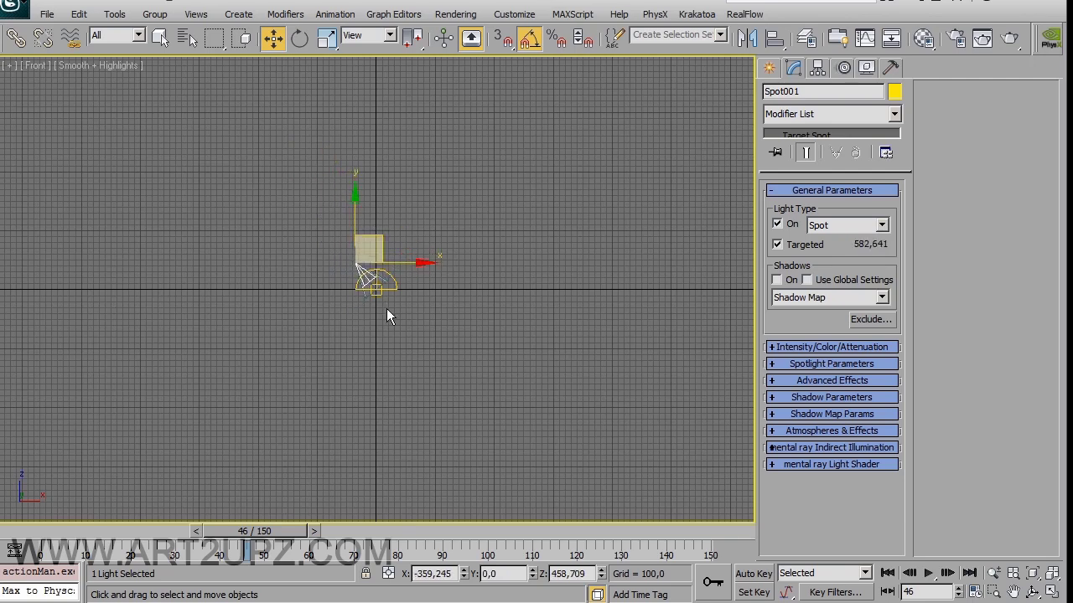
scroll(386, 308, "up", 10)
left_click_drag(258, 209, 322, 310)
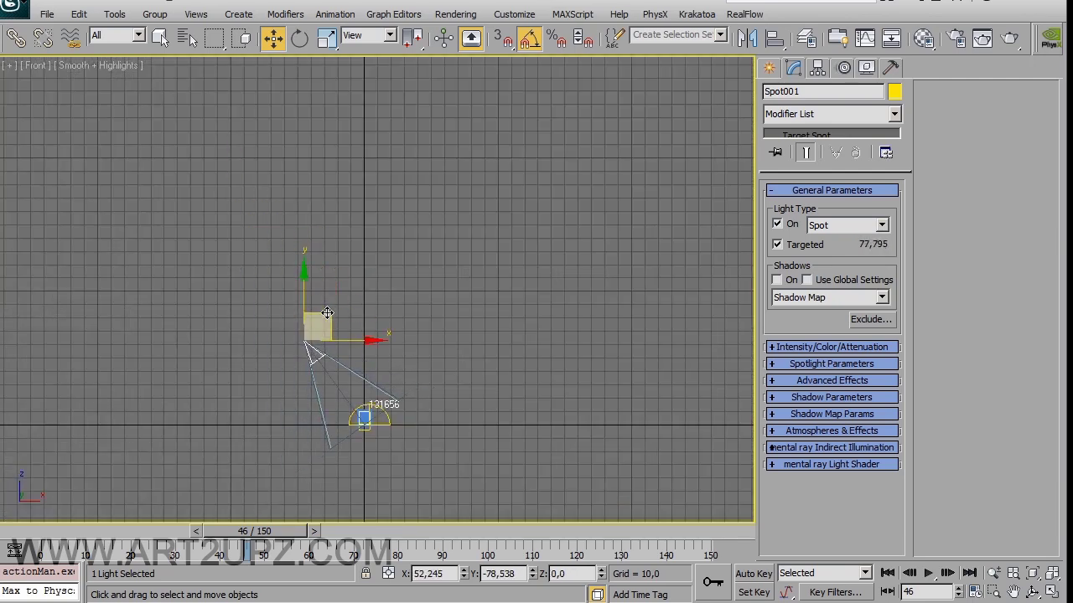
scroll(367, 469, "up", 4)
middle_click_drag(368, 471, 373, 209)
scroll(340, 314, "up", 8)
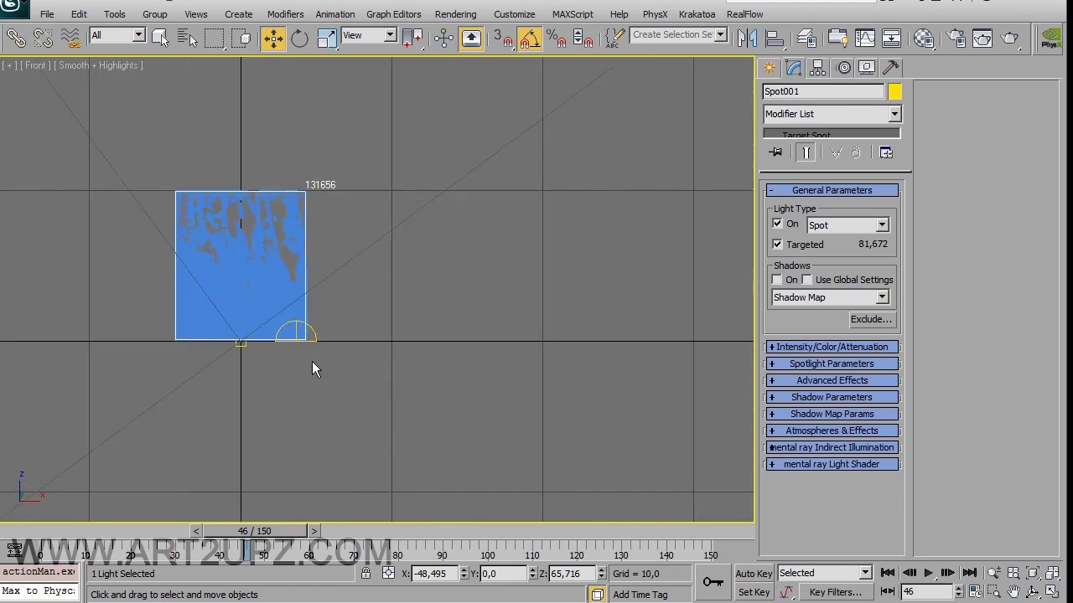
Step: Delete the skylight at the base of the particle volume
left_click(313, 338)
key("Delete")
scroll(410, 323, "down", 3)
Step: Frame the particle volume in the perspective view from a low angle and create a camera from that view
key("p")
middle_click_drag(329, 345, 425, 367, "alt")
middle_click_drag(327, 376, 412, 302, "alt")
scroll(330, 366, "up", 5)
scroll(330, 366, "down", 2)
scroll(410, 312, "down", 3)
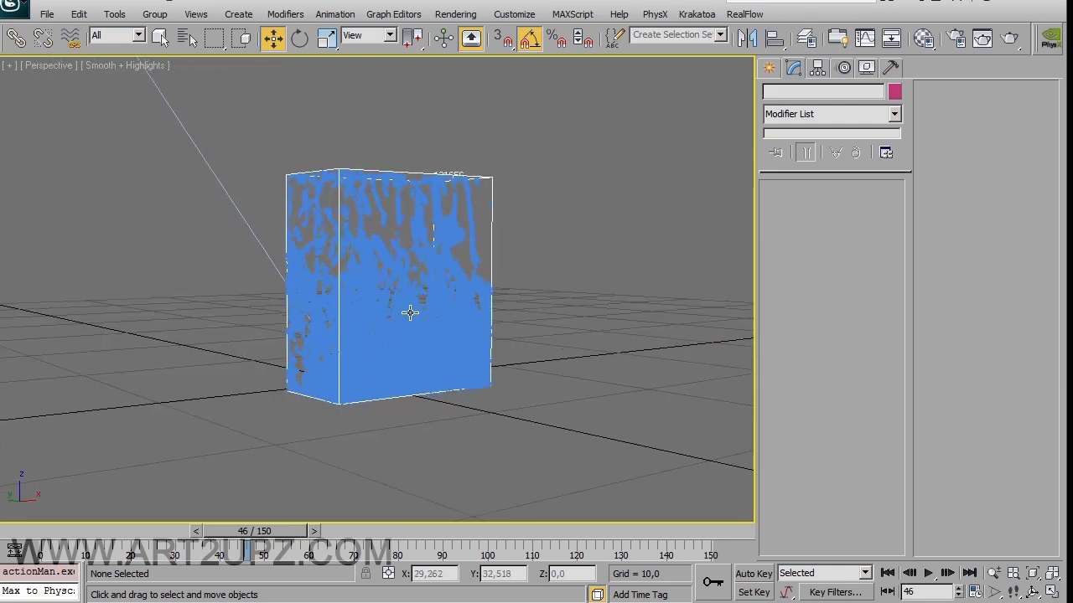
scroll(402, 314, "up", 3)
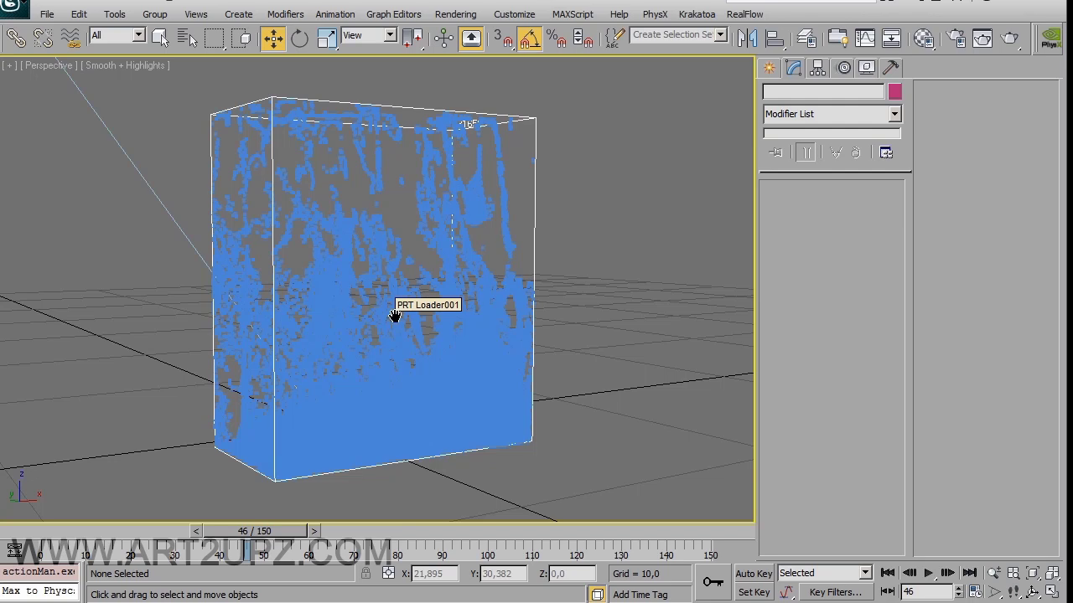
key("ctrl+c")
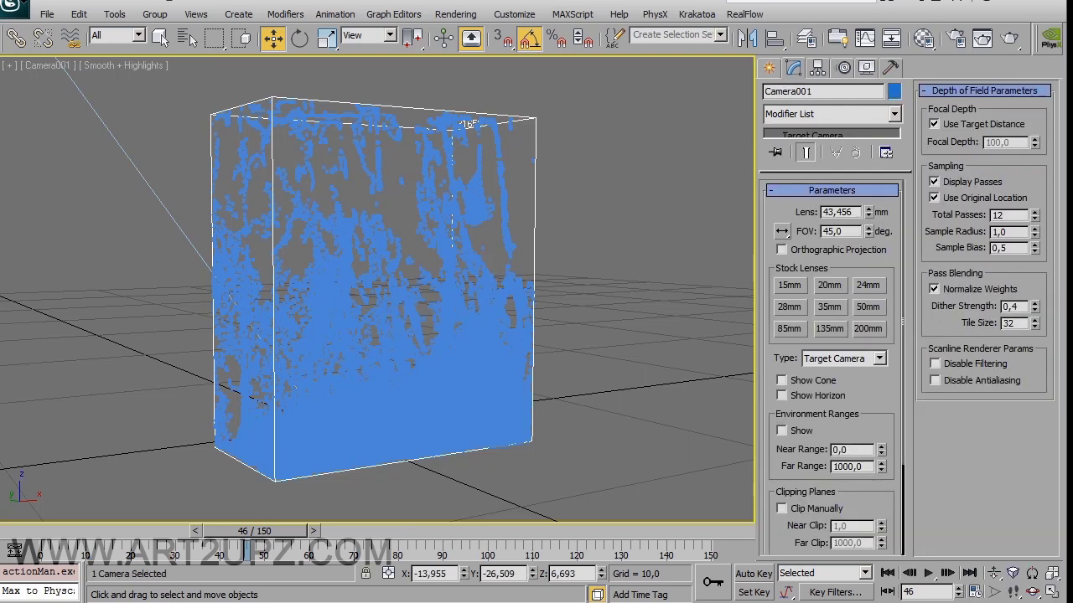
Step: Bring the Krakatoa floater back into view and check in the Schematic Flow which scene lights are used
left_click_drag(4, 24, 357, 0)
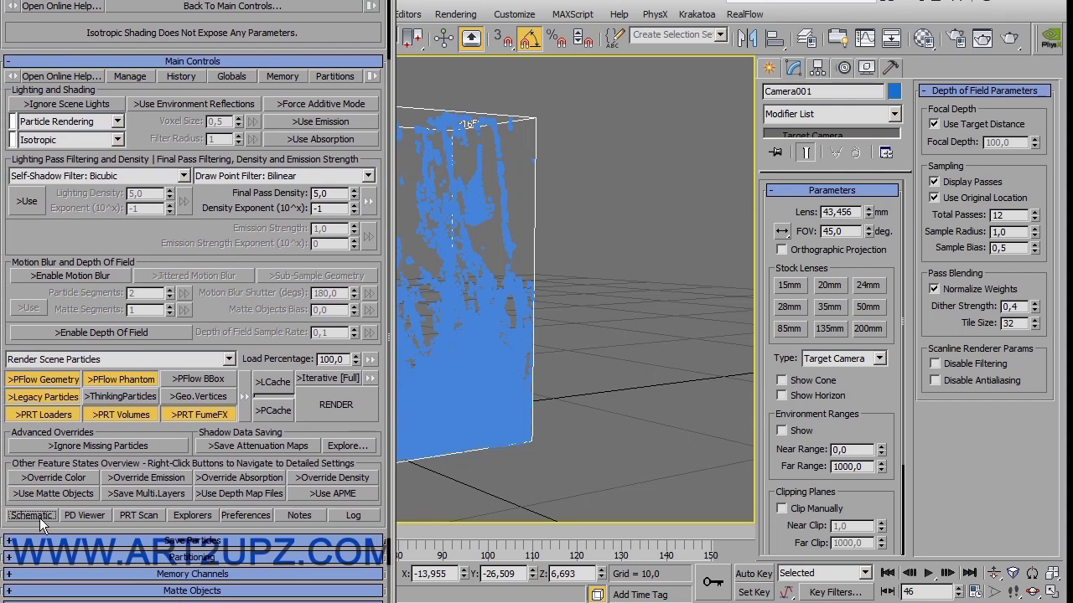
left_click(32, 515)
right_click(513, 216)
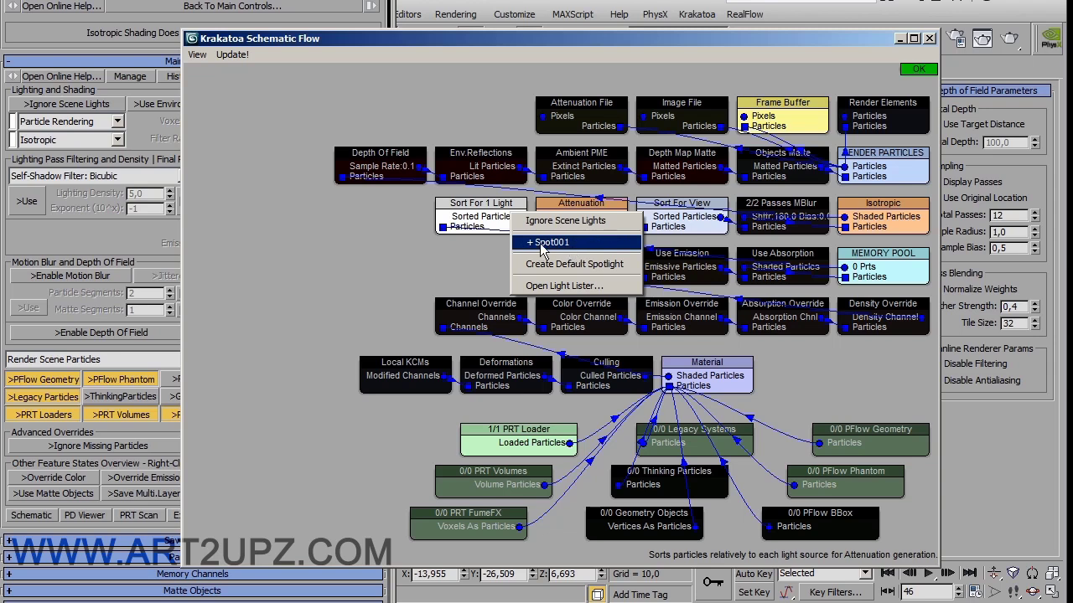
left_click(590, 243)
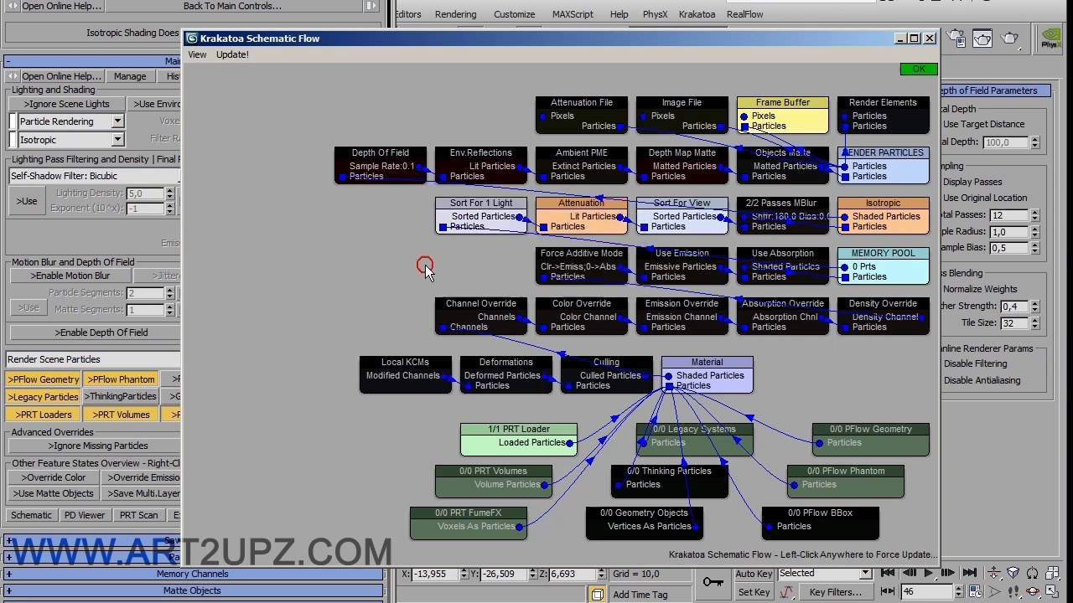
left_click(929, 37)
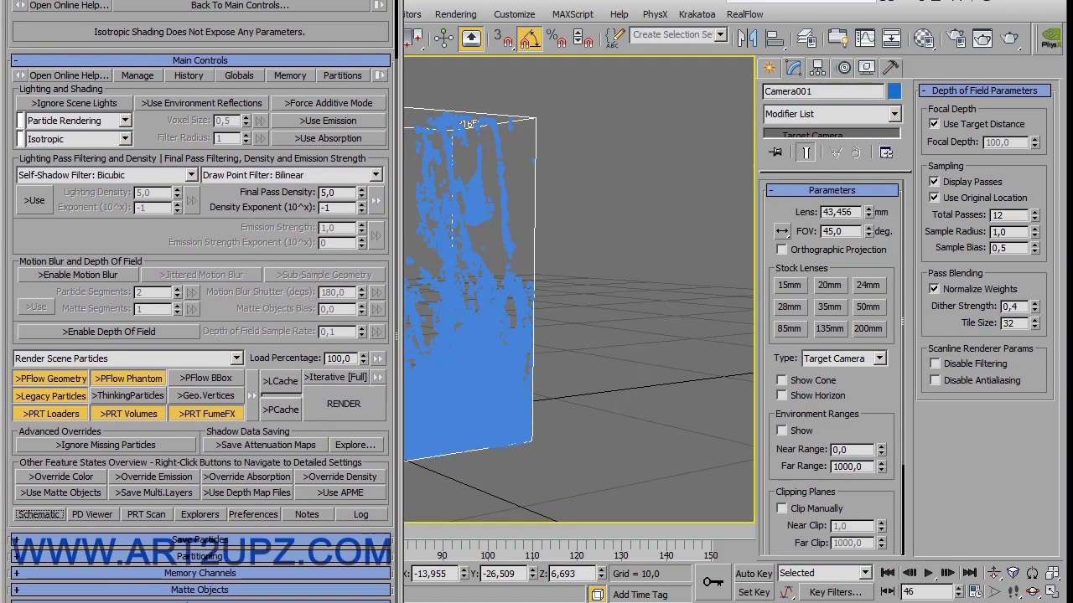
Step: Render the camera view at frame 46 with Krakatoa and place the rendered frame window beside the floater
scroll(106, 234, "up", 3)
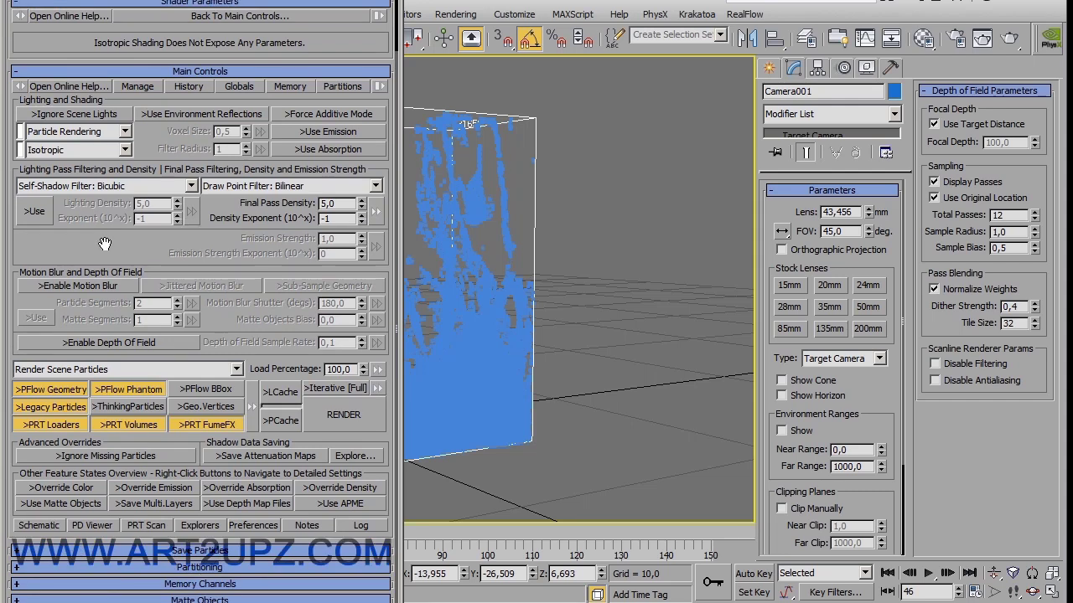
left_click(355, 482)
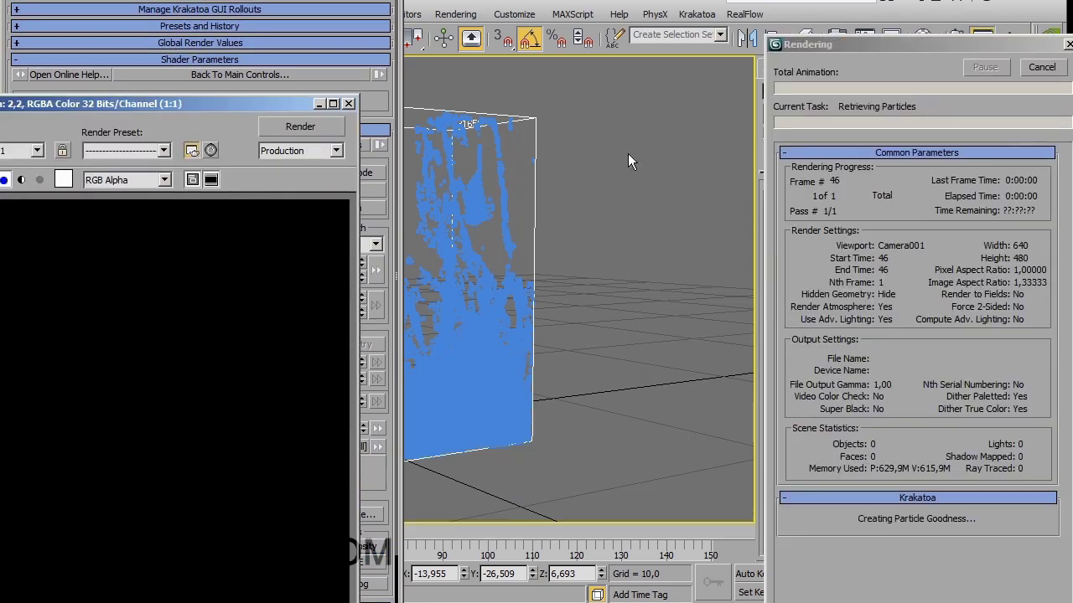
left_click_drag(156, 106, 615, 61)
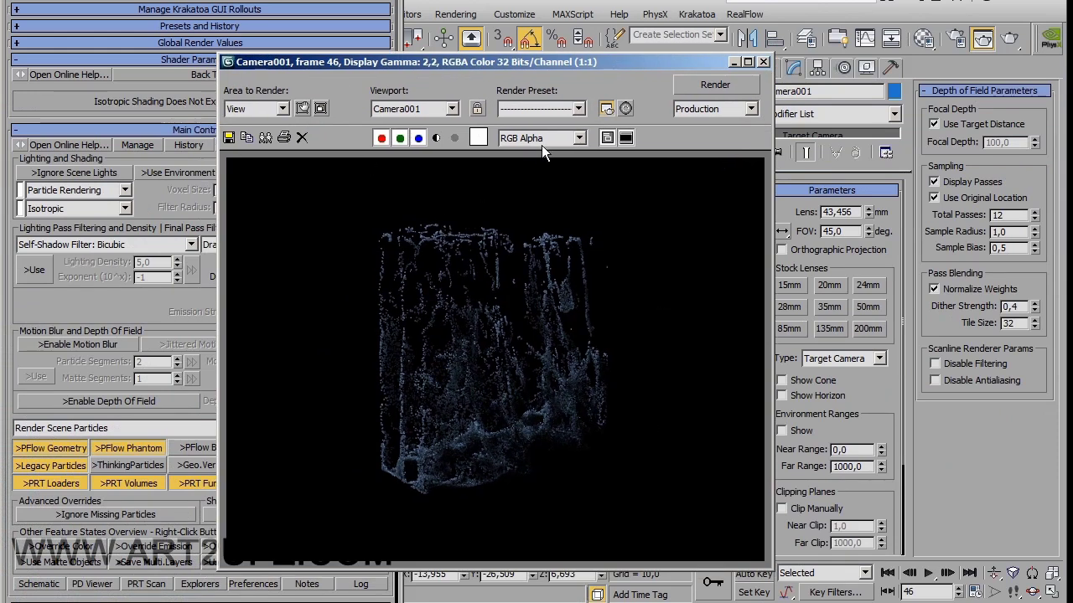
left_click_drag(472, 65, 697, 58)
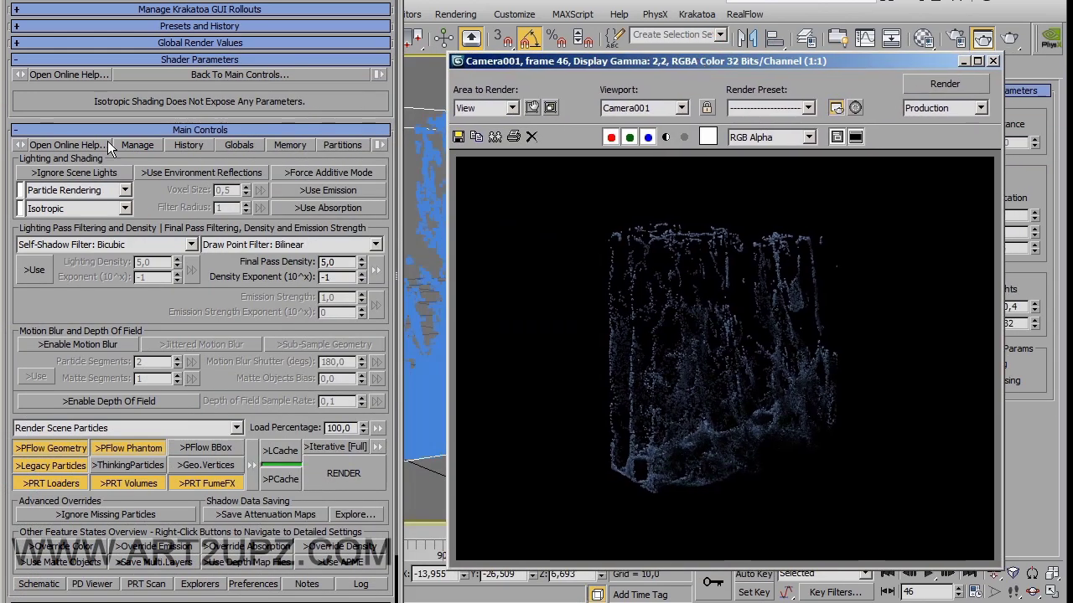
Step: Minimise the rendered frame window and add a skylight on the ground beside the particle volume
left_click(50, 95)
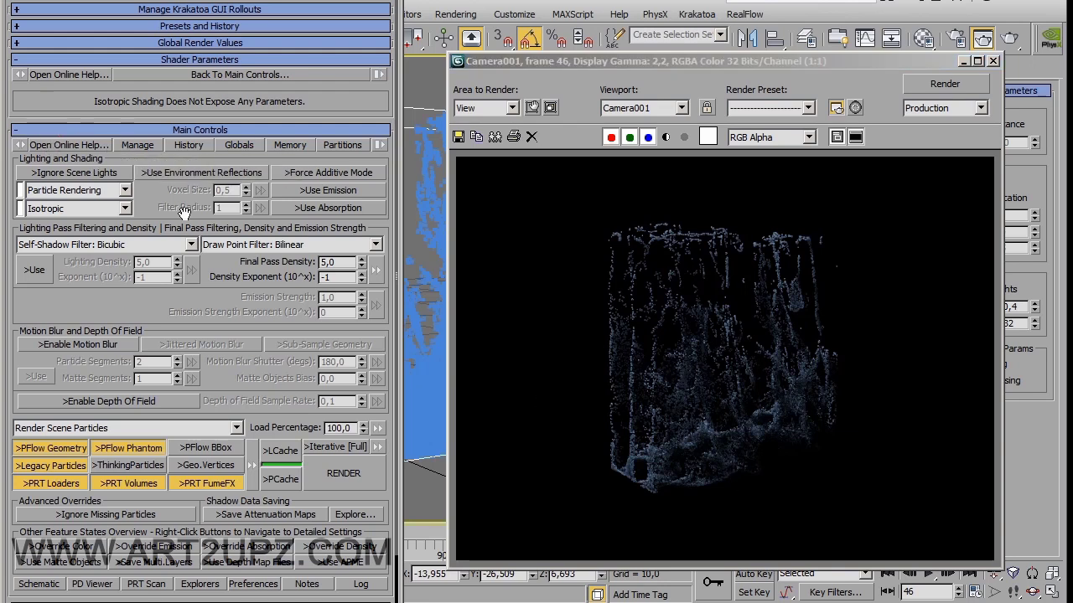
left_click(962, 61)
left_click(769, 67)
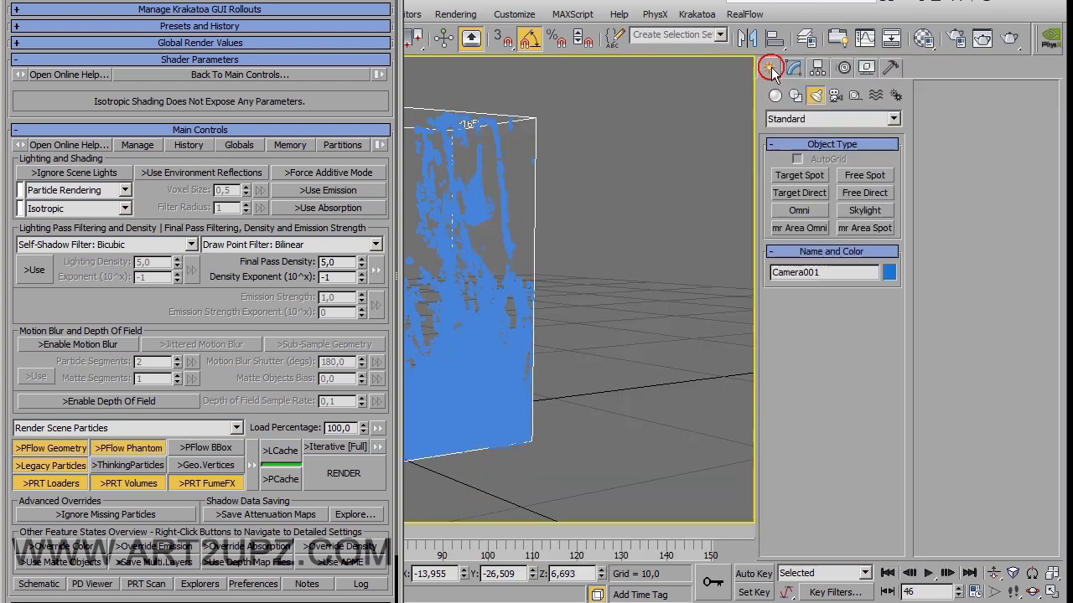
left_click(864, 210)
left_click(629, 450)
Step: Check the scene lights listed in the Krakatoa Schematic Flow, including the new skylight
left_click(38, 584)
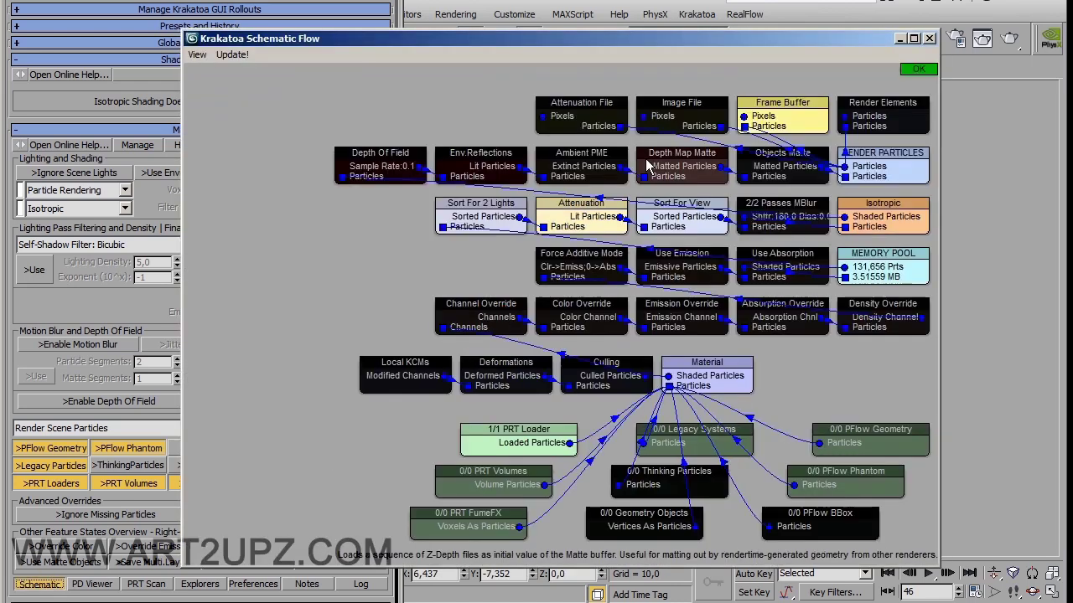
right_click(469, 211)
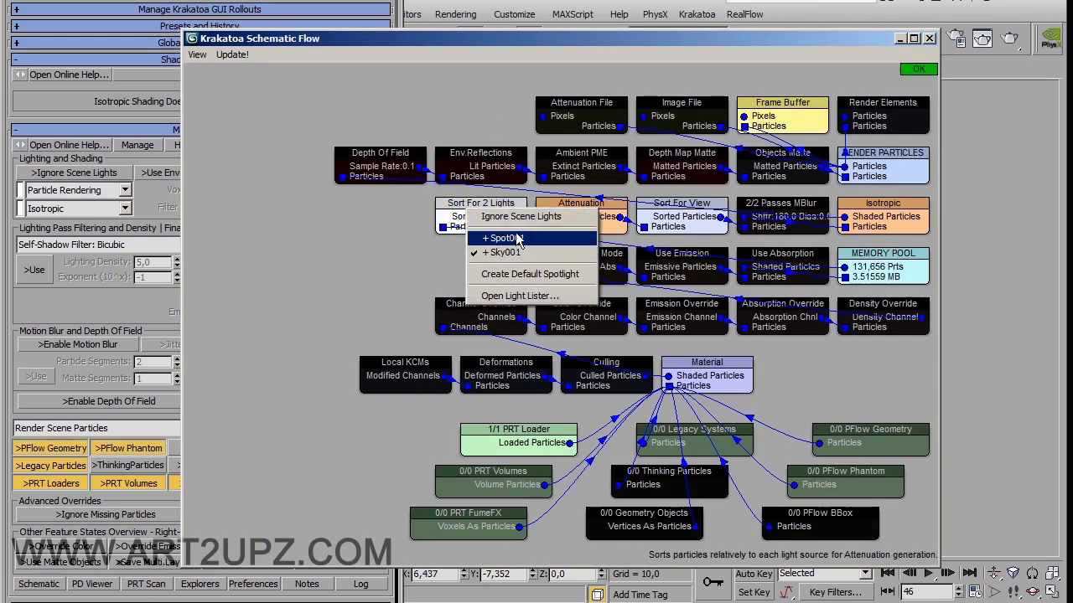
left_click(916, 60)
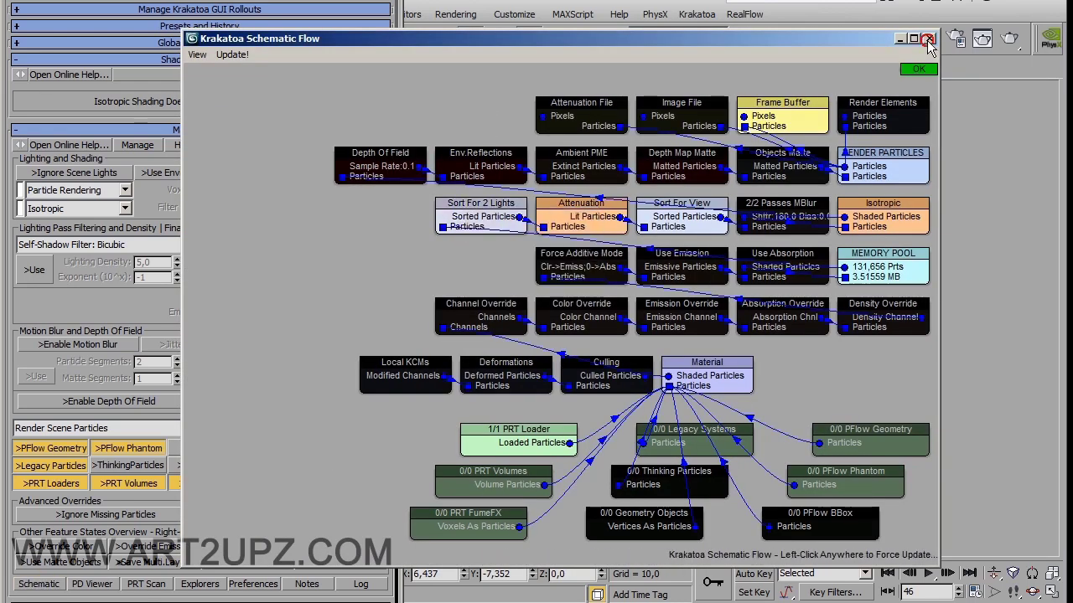
left_click(930, 38)
Step: Set the new skylight's multiplier to 0 and re-render the camera view with Krakatoa
left_click(795, 67)
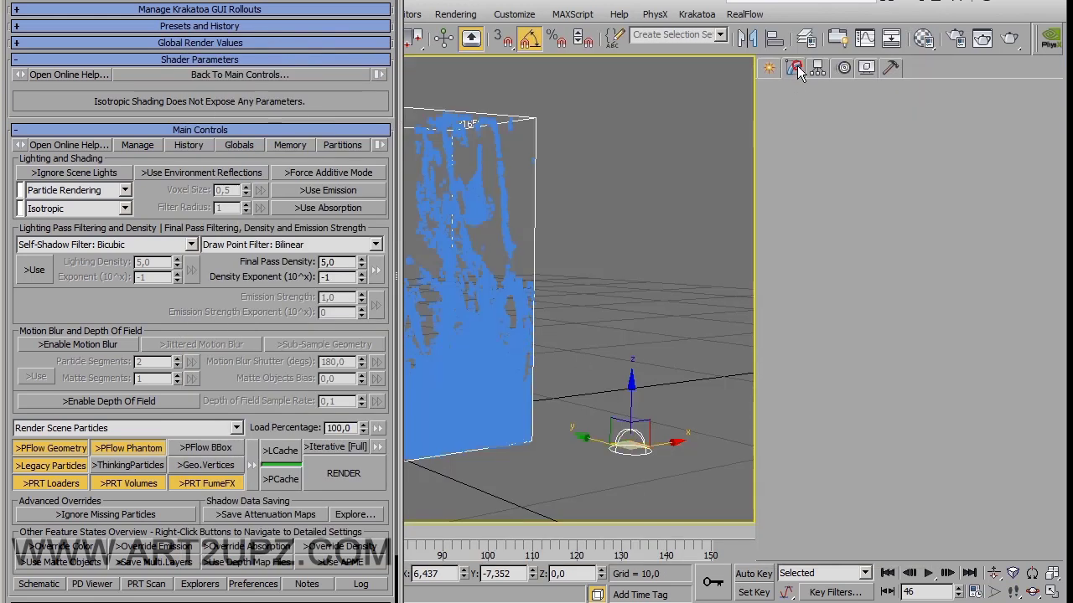
double_click(863, 210)
type("0")
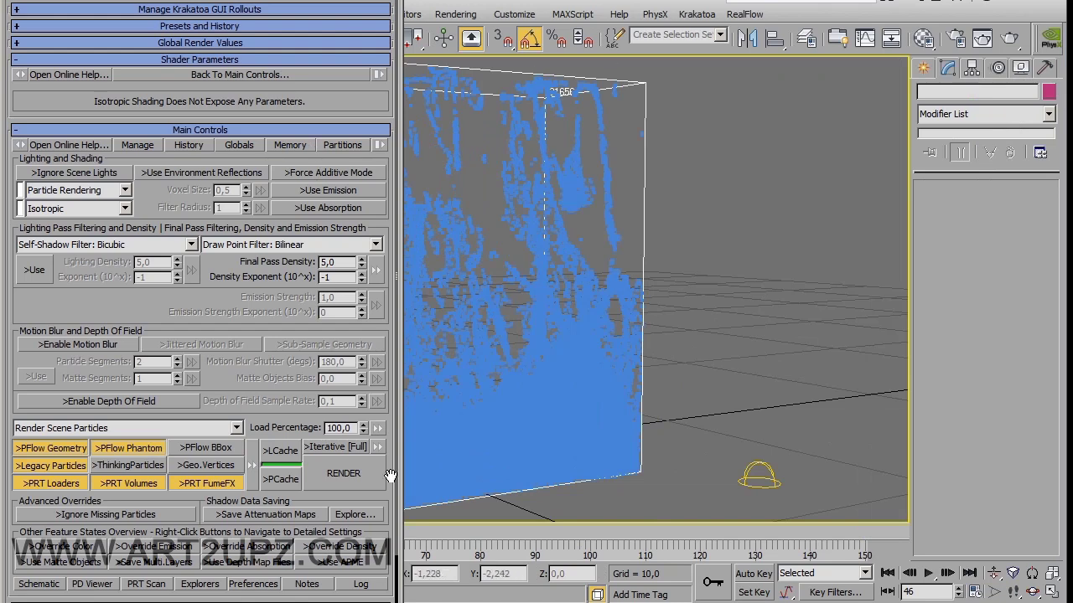
left_click(352, 477)
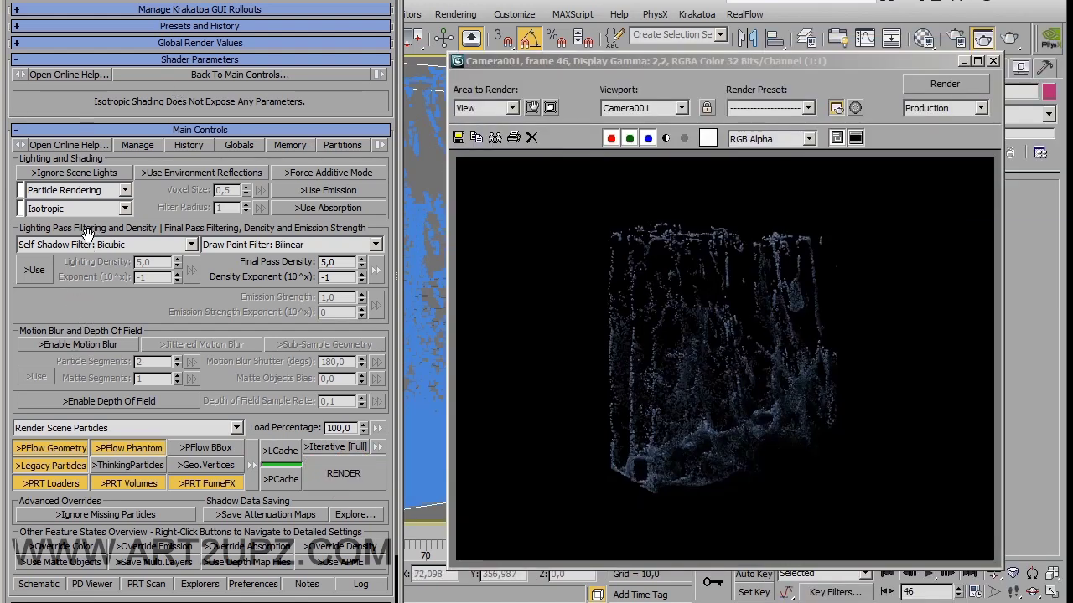
Step: Override the global particle color with a blue of RGB 25, 98, 232
left_click(116, 44)
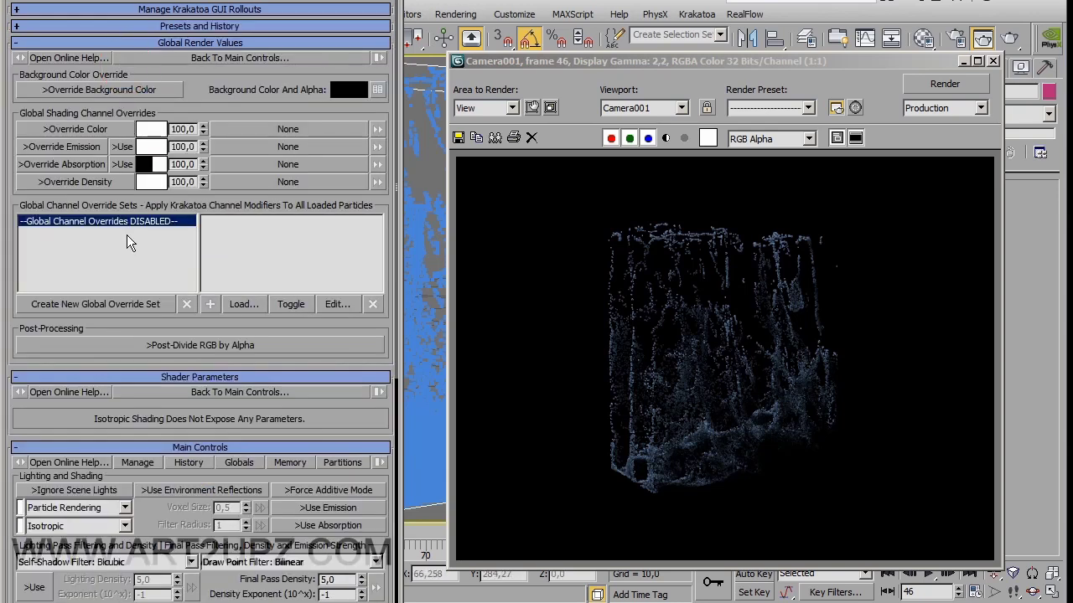
left_click(151, 130)
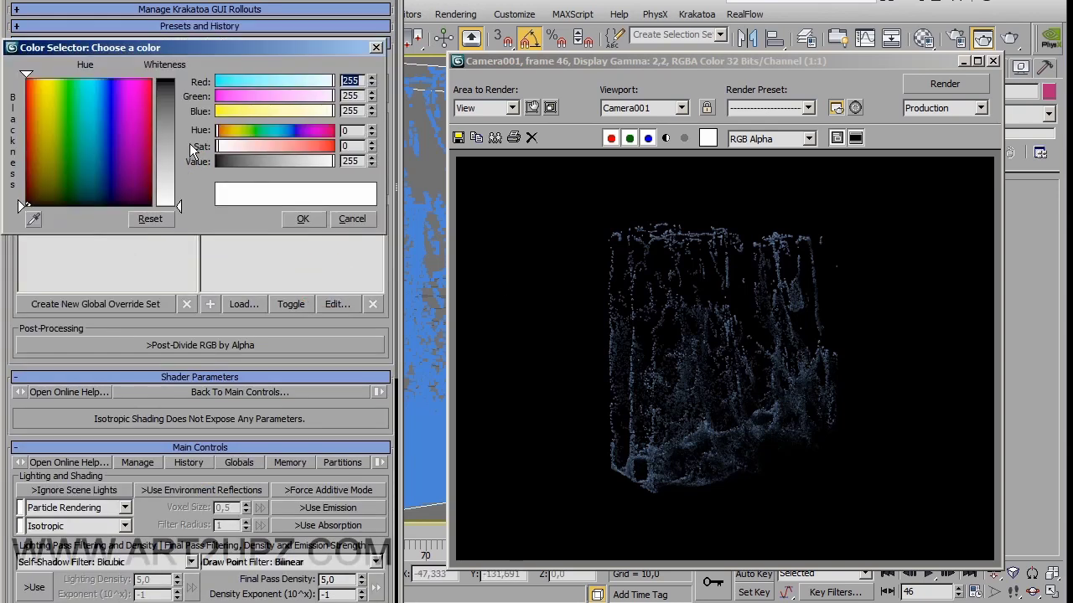
mouse_move(55, 116)
left_mouse_down()
mouse_move(107, 86)
mouse_move(88, 92)
left_mouse_up()
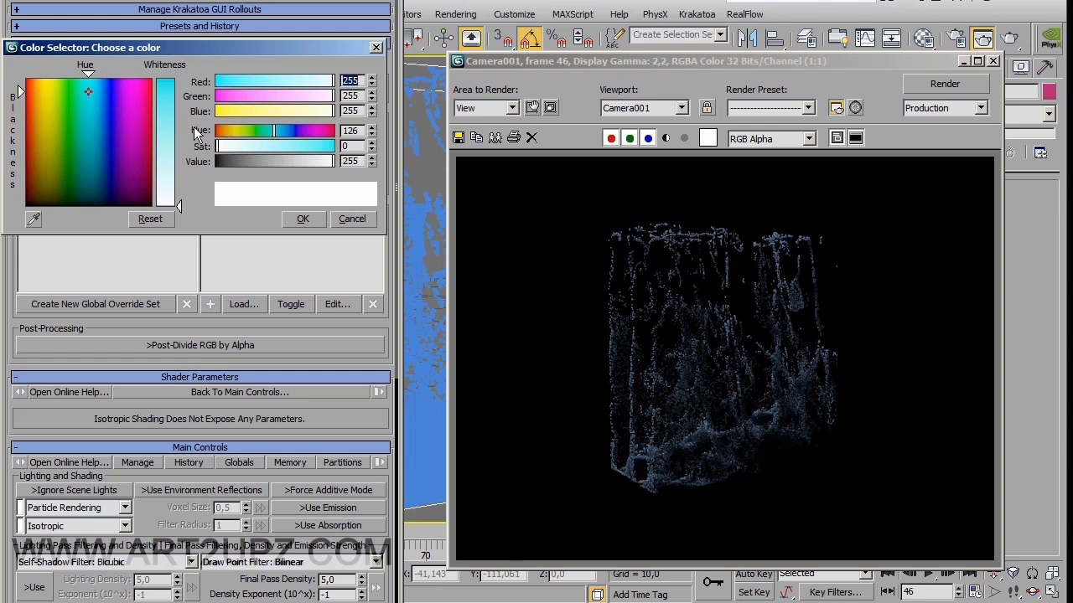
left_click(178, 108)
left_click_drag(178, 107, 158, 80)
left_click_drag(88, 72, 102, 74)
left_click_drag(179, 96, 179, 93)
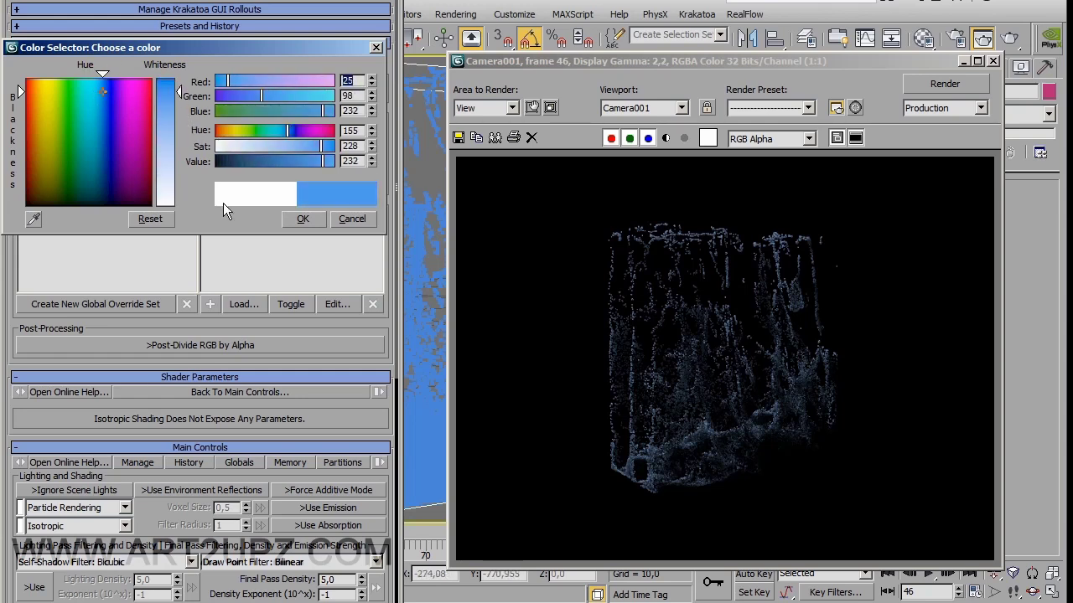
left_click(302, 219)
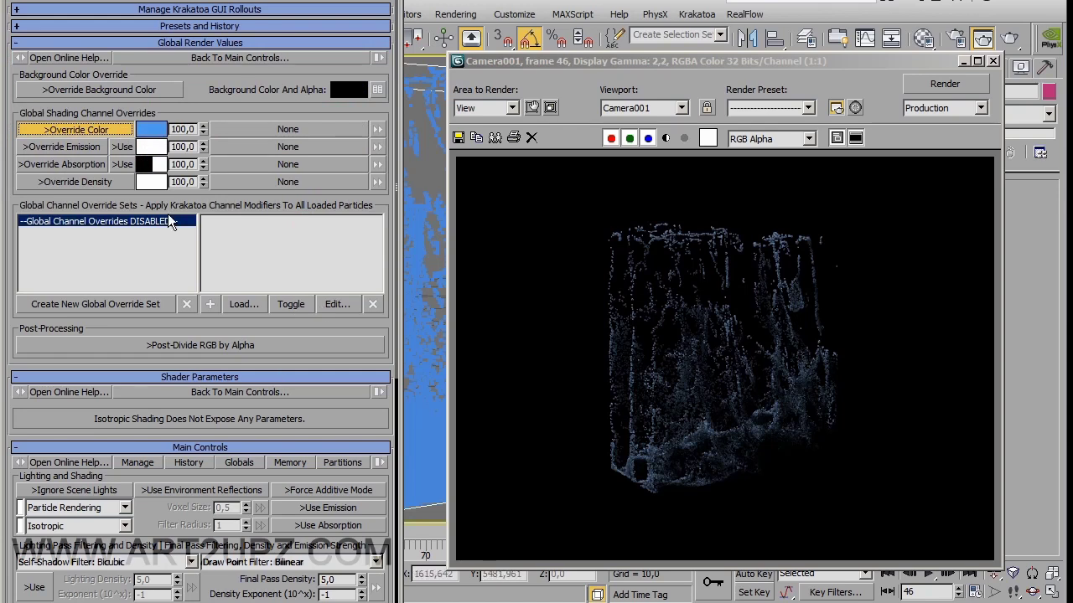
Step: Try a final pass density of 1.0 for the particles
scroll(168, 377, "down", 5)
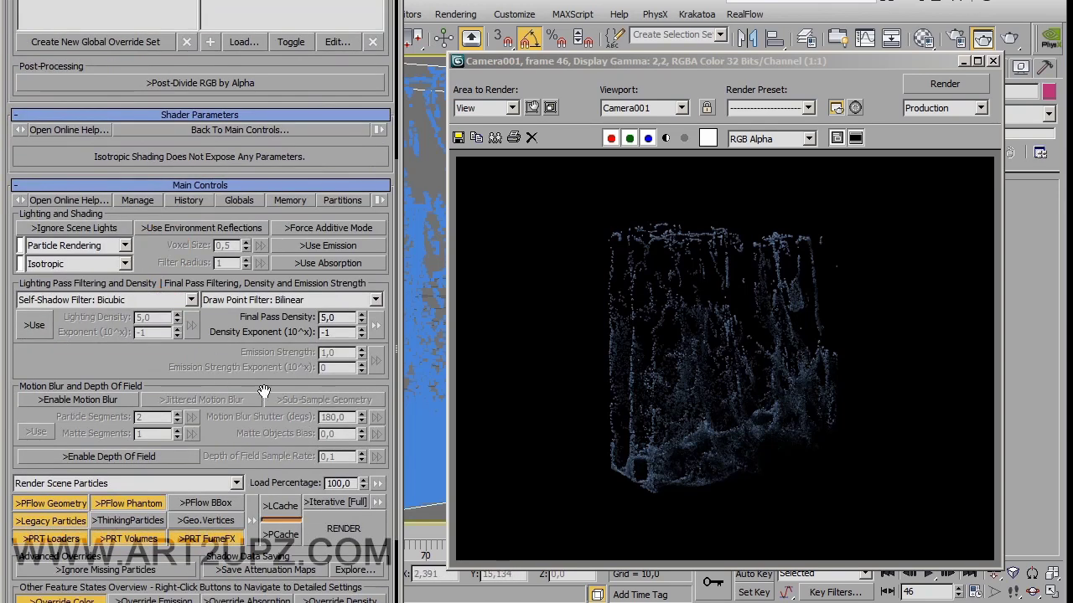
double_click(345, 318)
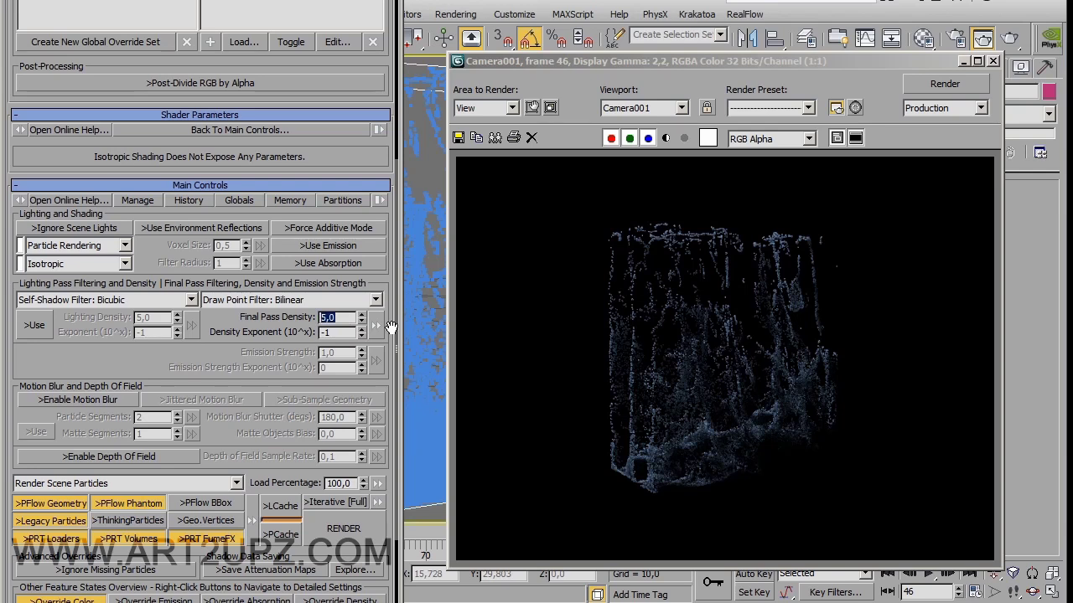
type("1")
key("Return")
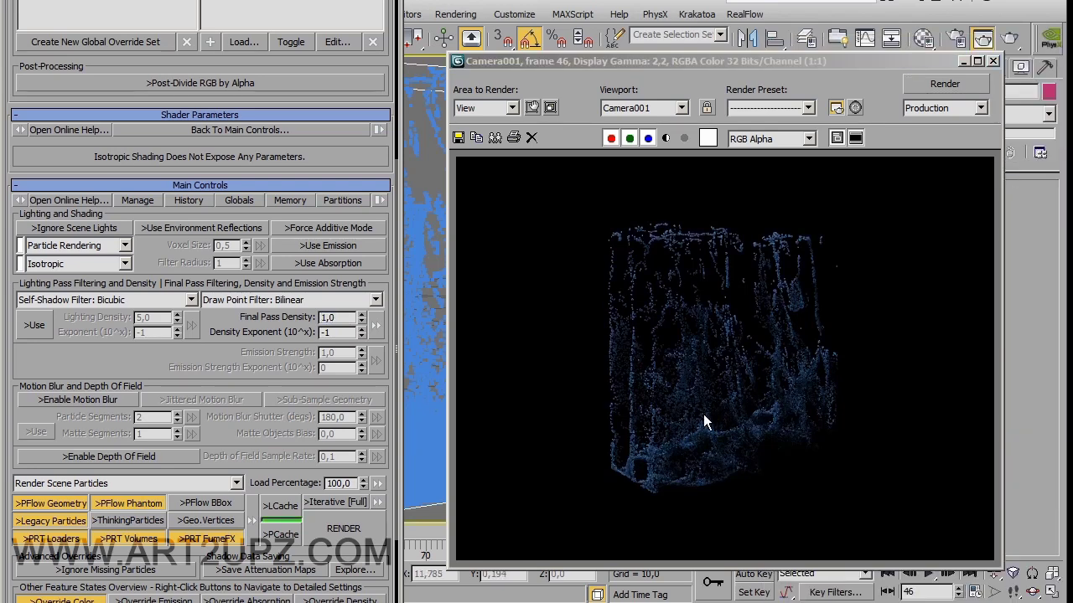
Step: Set the final pass density to 2.0 and re-render the camera view
double_click(343, 318)
type("2")
left_click(945, 83)
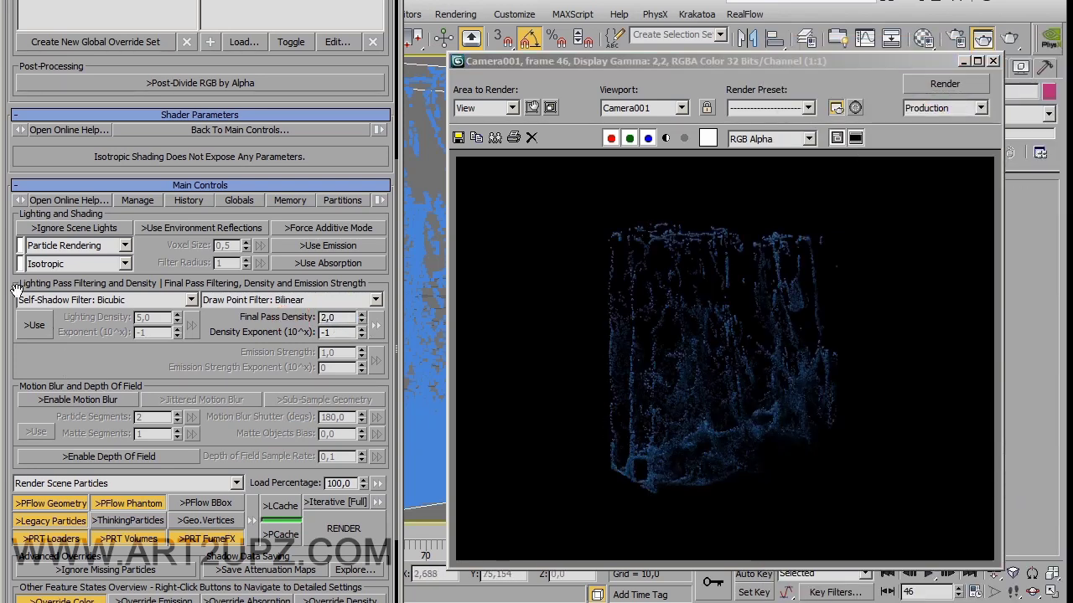
Step: Enable the separate lighting pass density, test it with a render and set the lighting density to 3.0
left_click(36, 326)
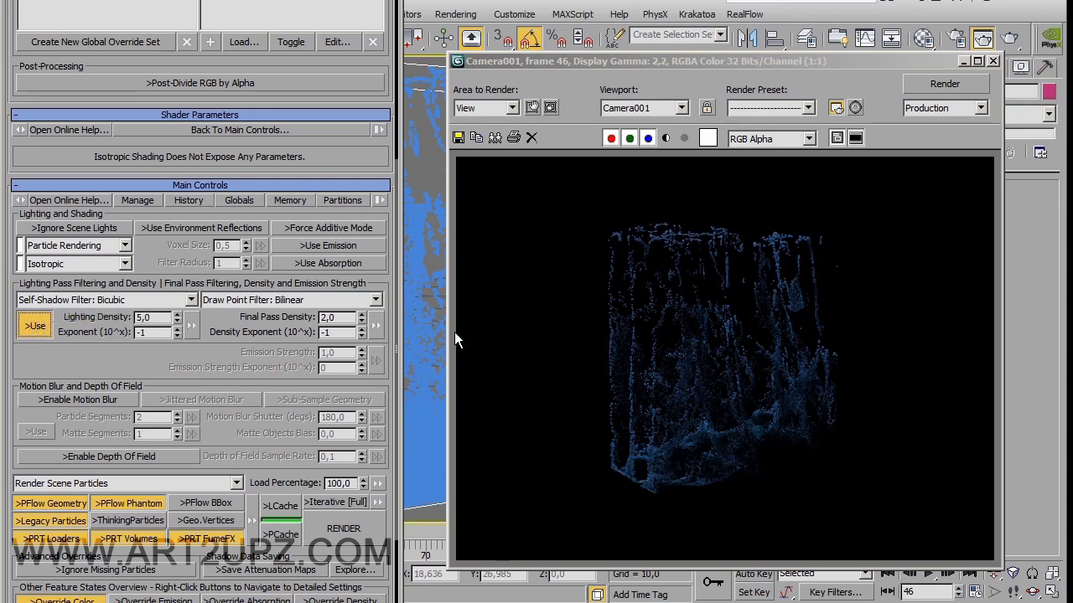
left_click(949, 89)
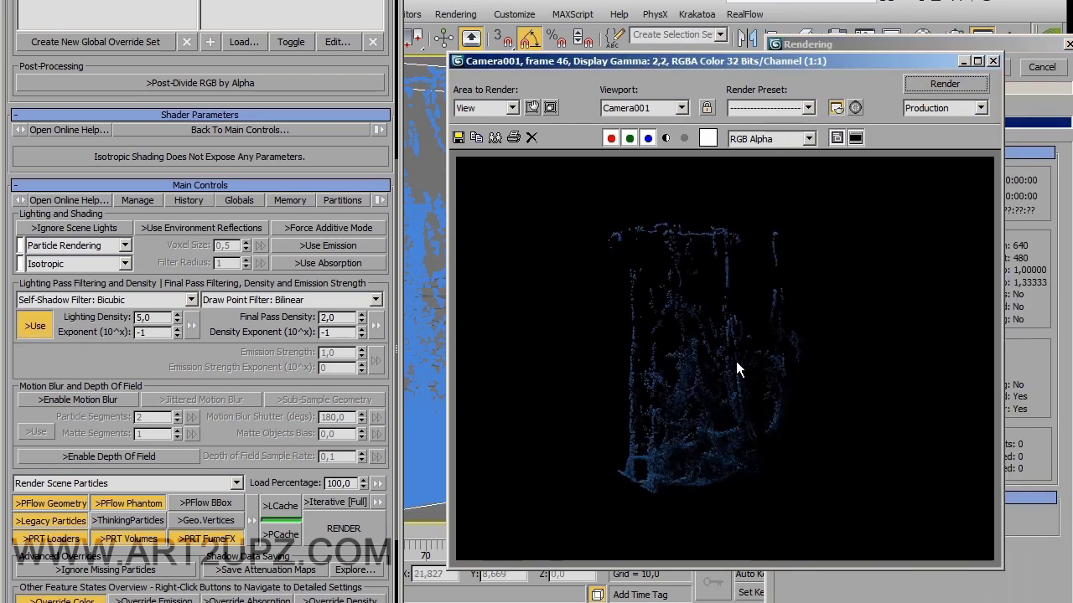
double_click(145, 318)
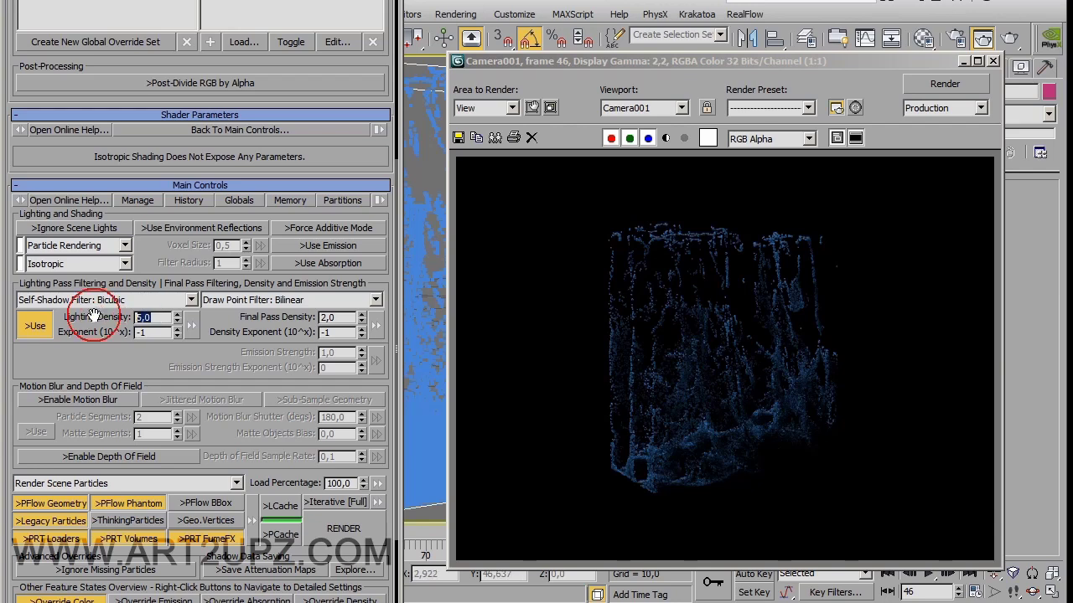
type("3,0")
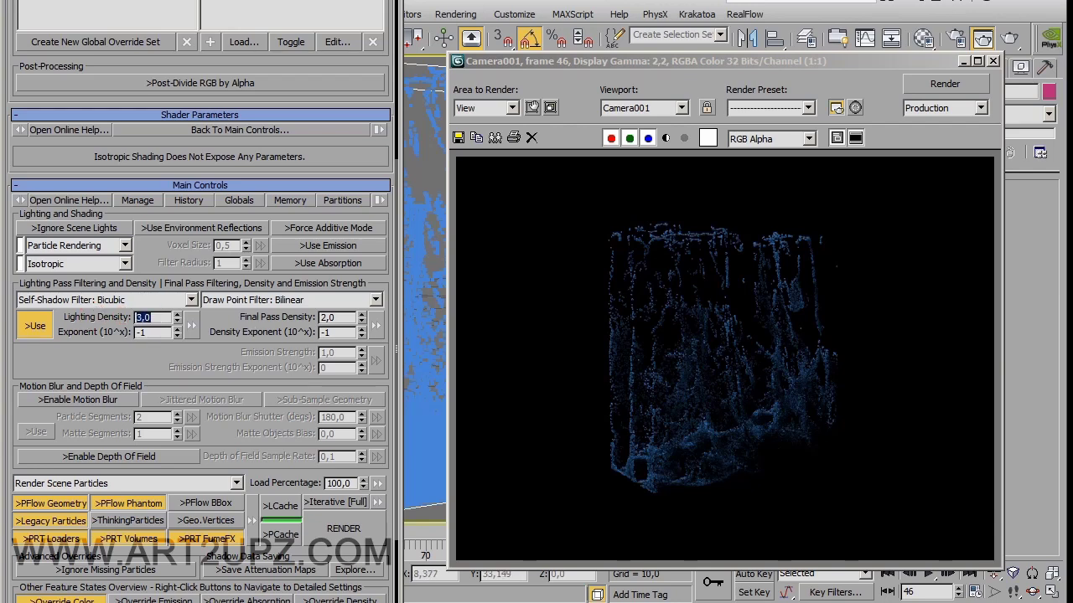
key("Return")
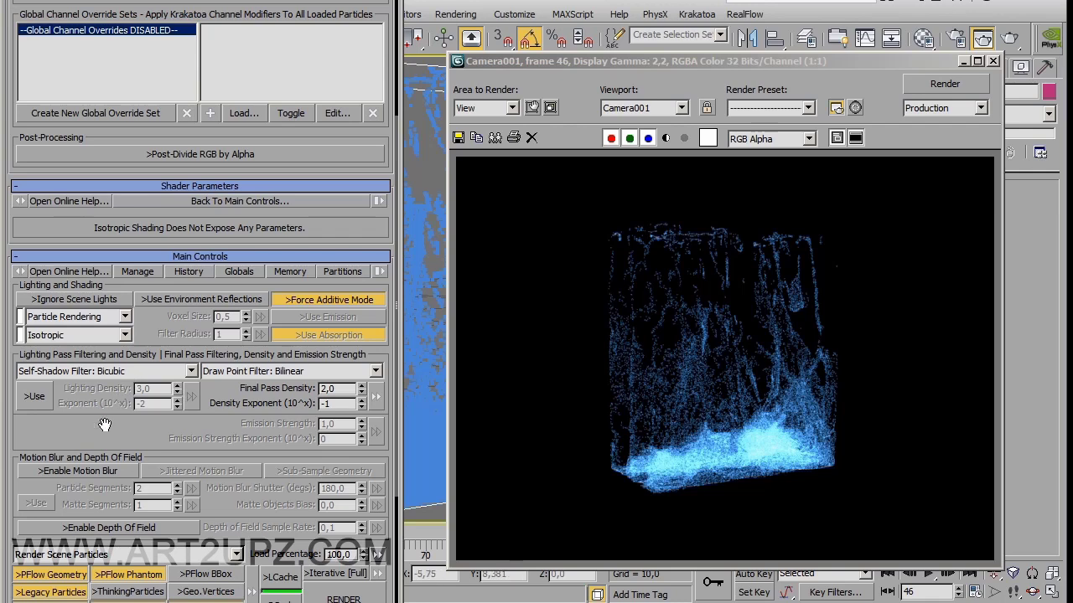
Step: Turn the separate lighting pass density back on and set the lighting density to 5.0
scroll(160, 376, "down", 1)
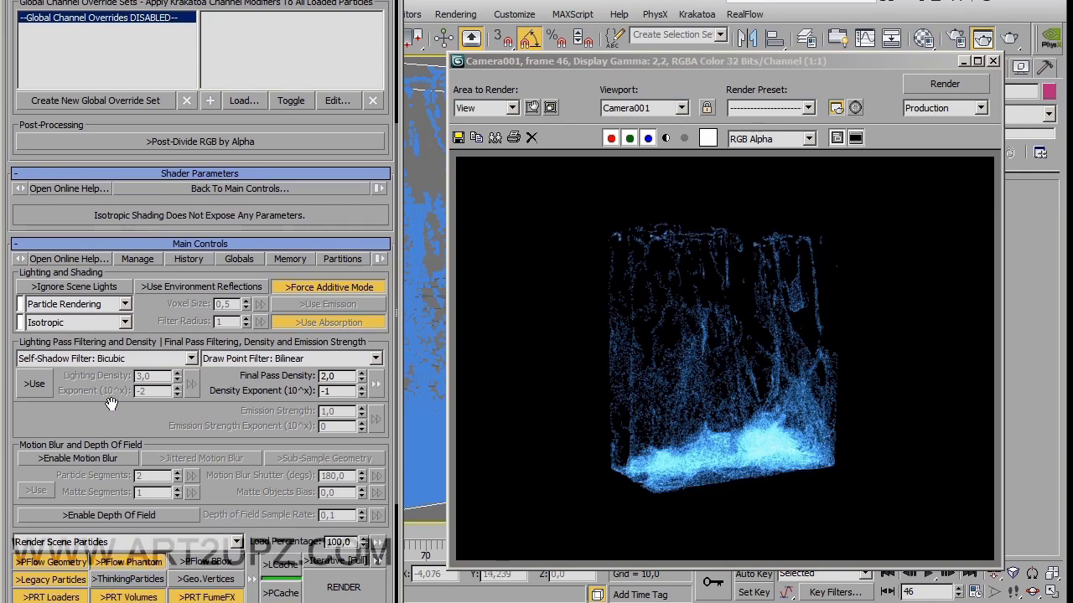
left_click(34, 384)
left_click(167, 375)
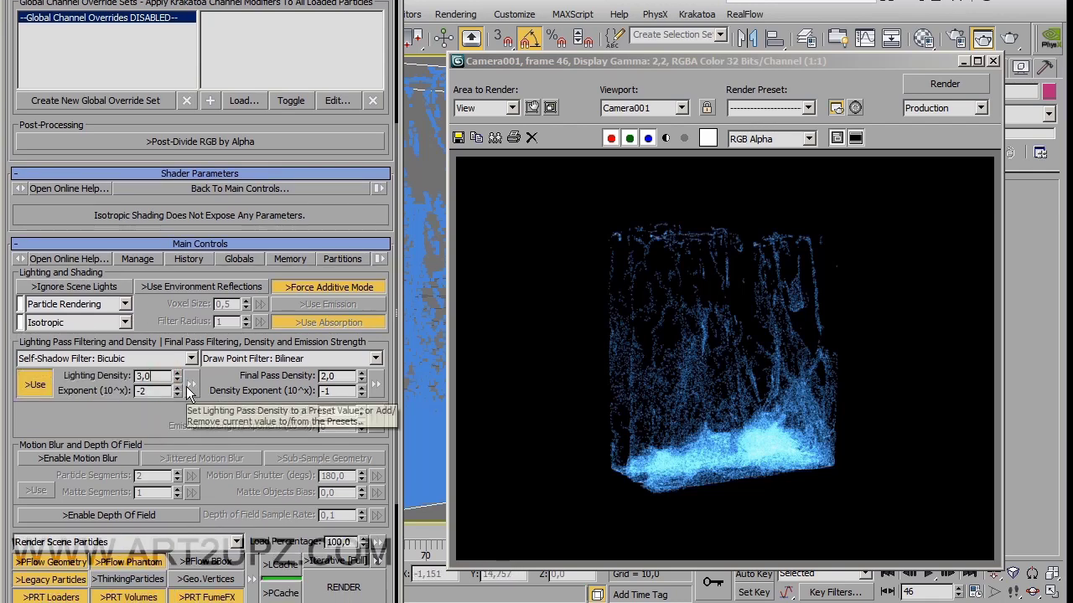
double_click(139, 377)
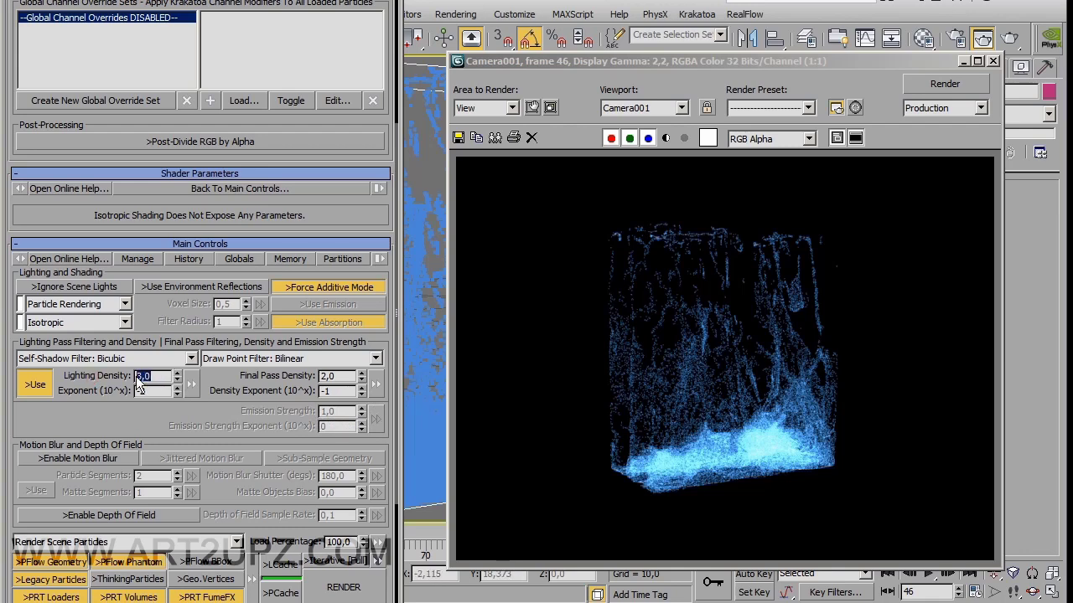
Step: Turn off Force Additive Mode and enable Use Emission, re-rendering the camera view in between
left_click(346, 288)
left_click(935, 87)
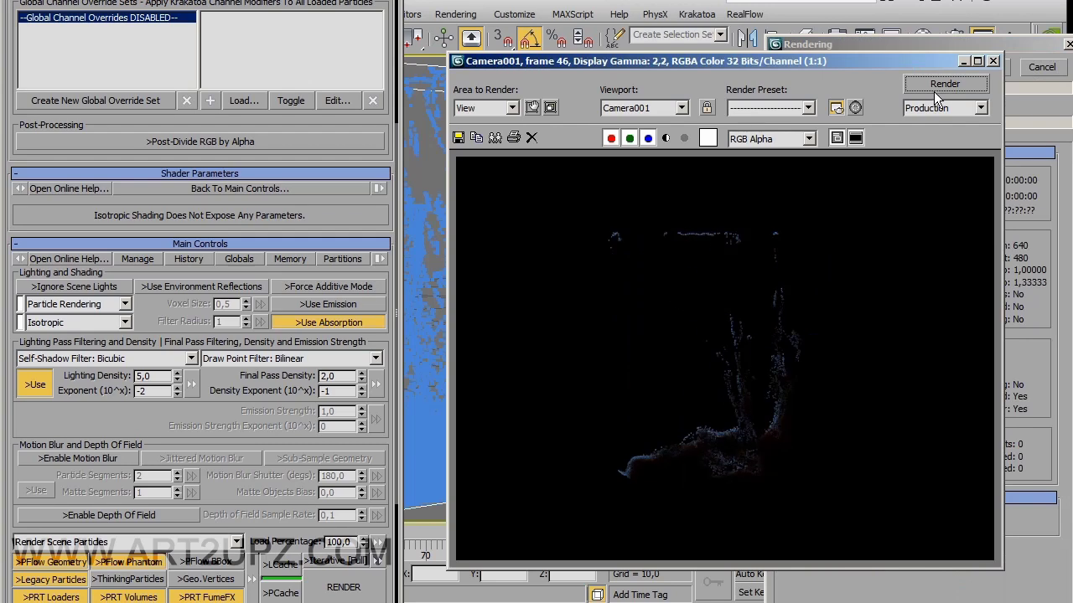
left_click(311, 306)
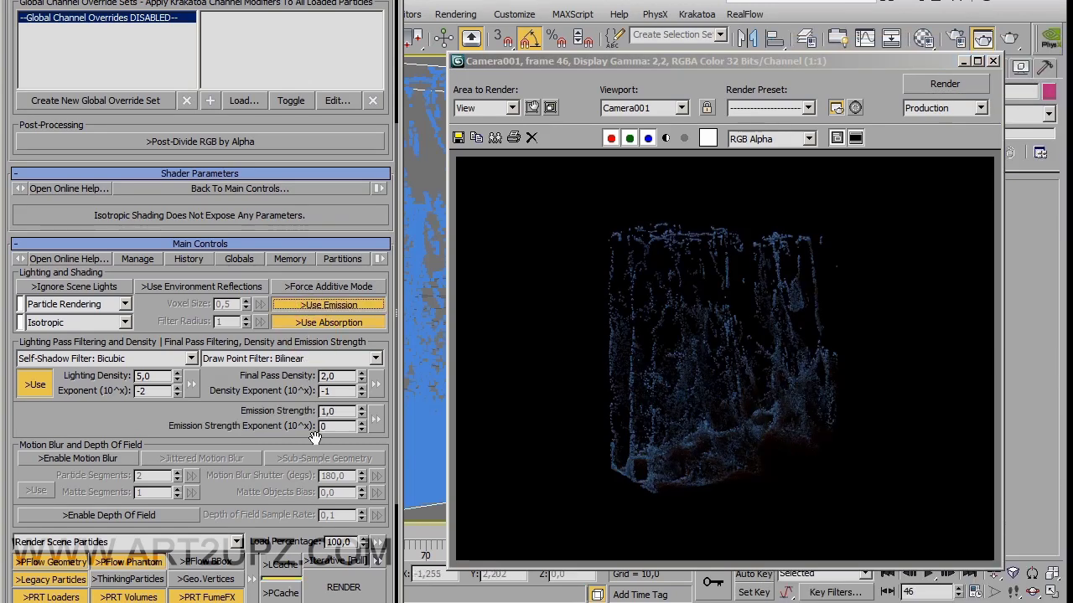
Step: Set emission strength to 0.5 with exponent -1, and re-render in Force Additive Mode with Use Emission and the separate lighting density turned off
double_click(339, 411)
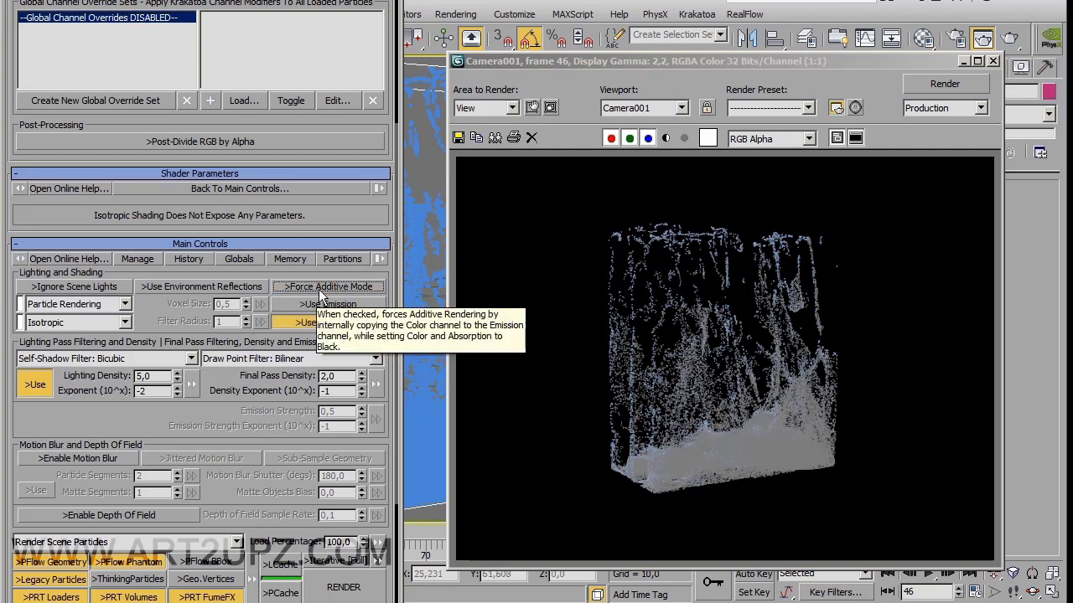
left_click(34, 384)
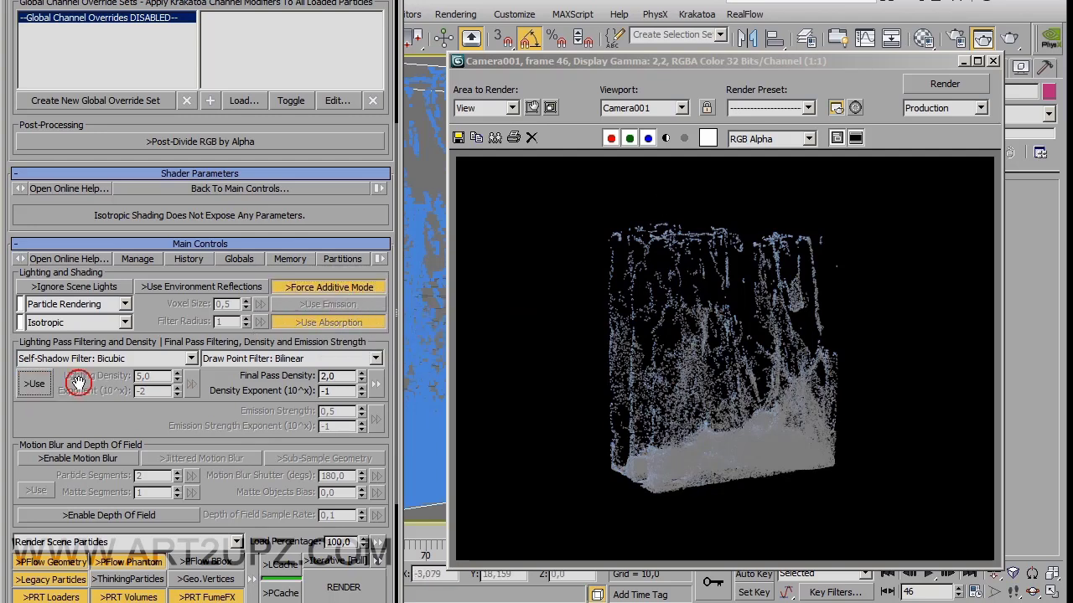
left_click(962, 83)
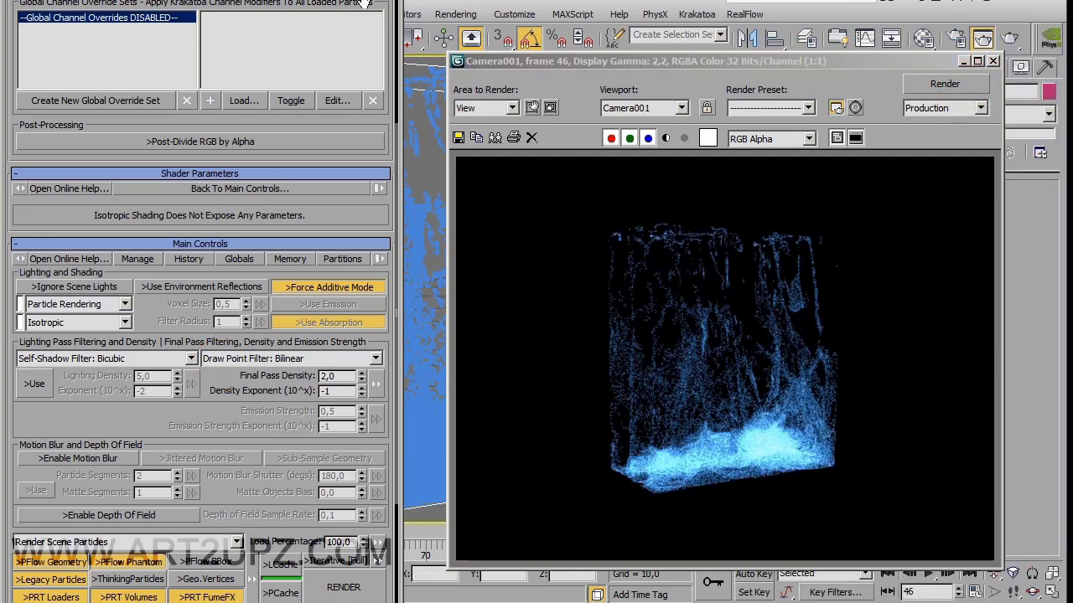
Step: Move the animation to frame 8, where the fluid is splashing, and render the camera view
left_click(548, 35)
left_click_drag(622, 70, 0, 71)
left_click_drag(295, 532, 366, 536)
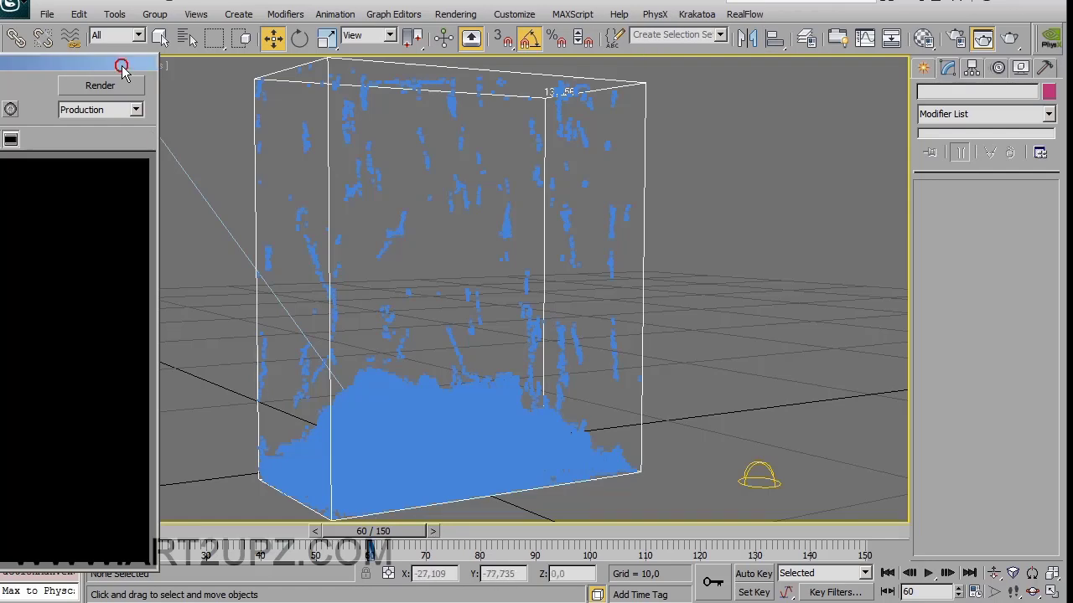
left_click(118, 62)
left_click_drag(180, 531, 130, 543)
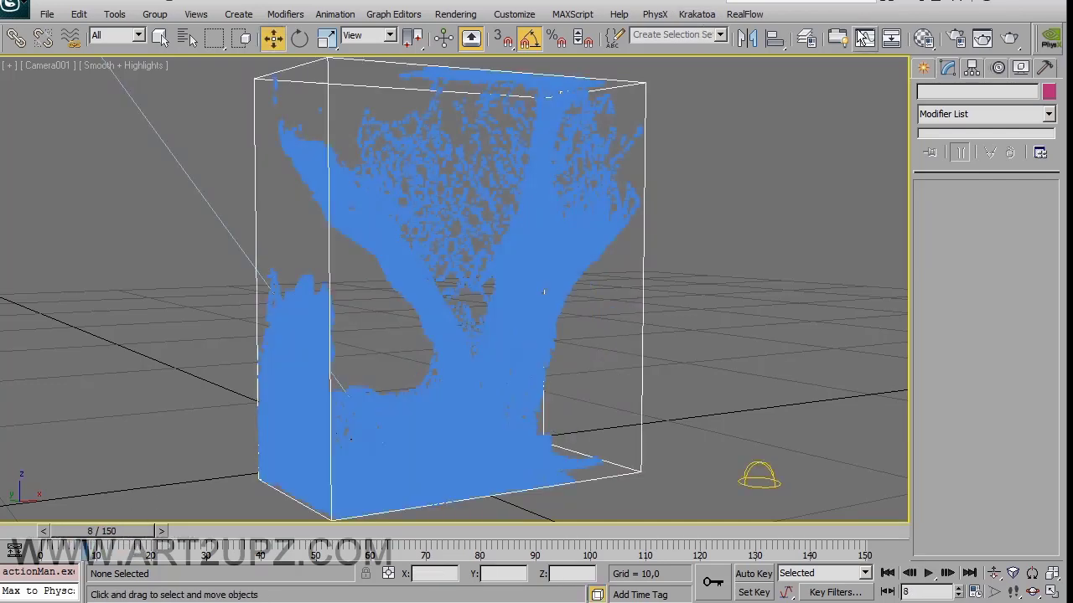
left_click(982, 38)
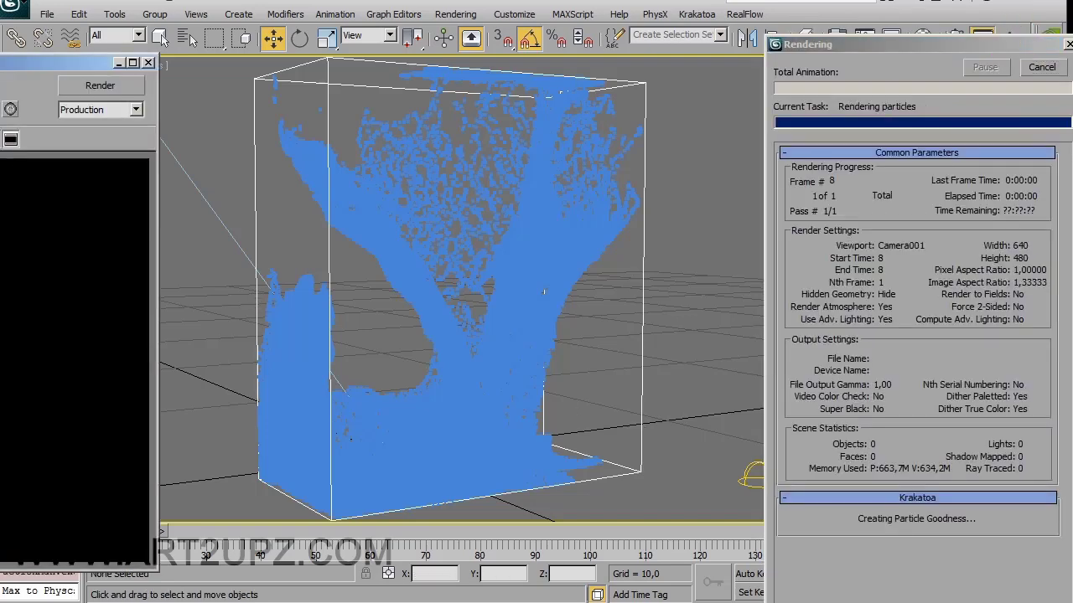
left_click_drag(2, 65, 627, 52)
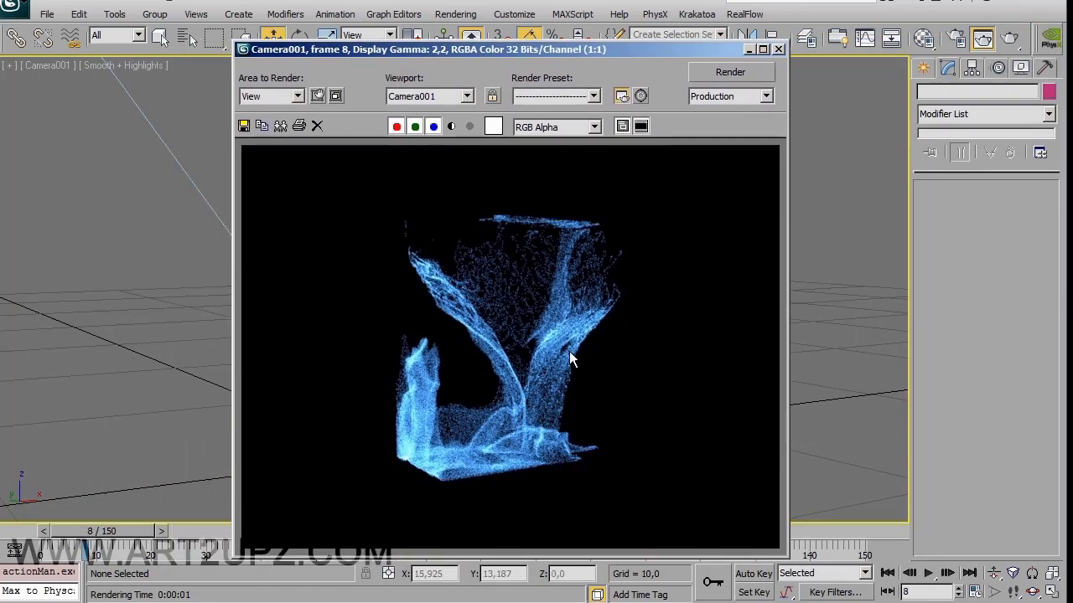
Step: Enable Krakatoa motion blur and render the camera view with 4 particle segments, and again with 2
key("F10")
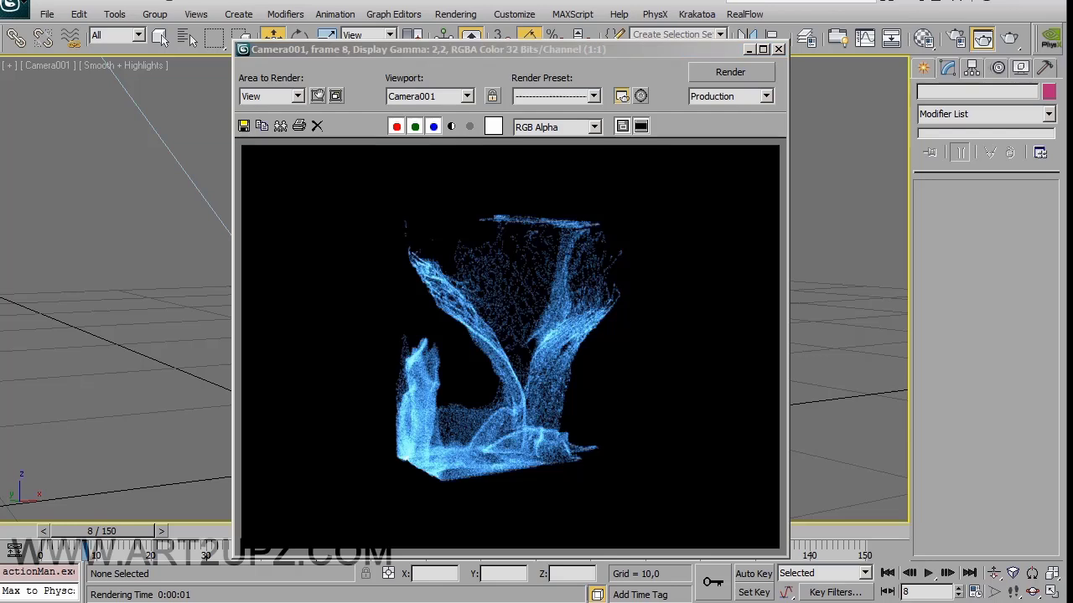
scroll(99, 426, "down", 5)
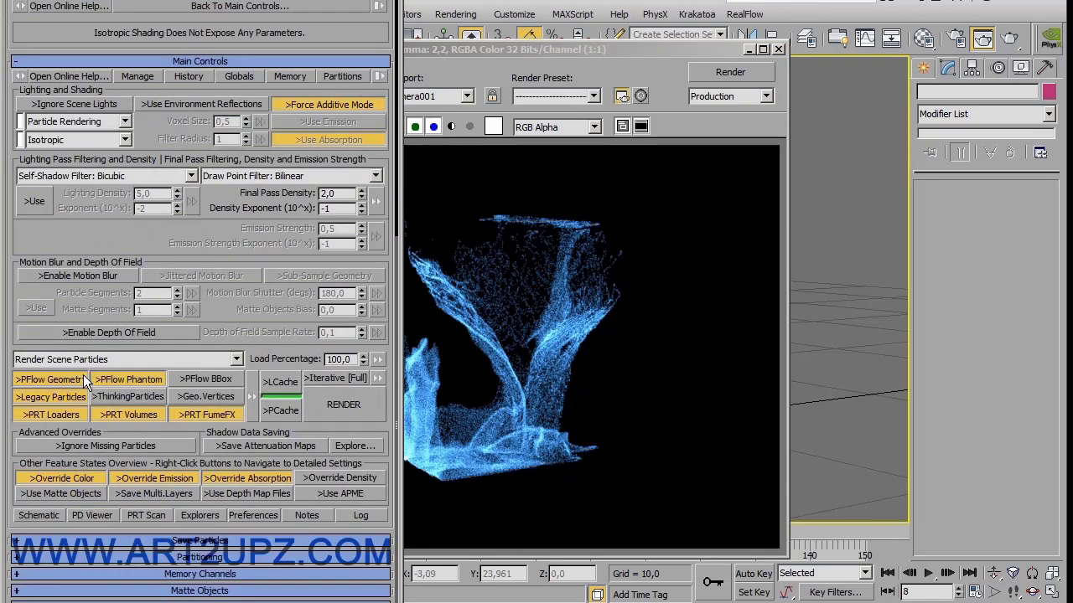
left_click(83, 276)
double_click(167, 293)
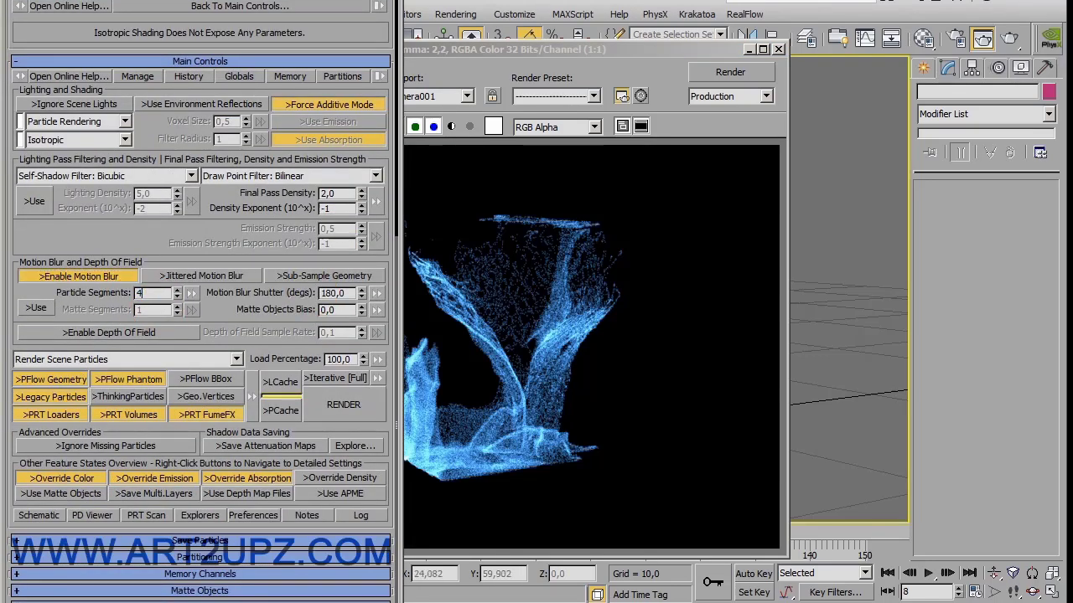
left_click(721, 73)
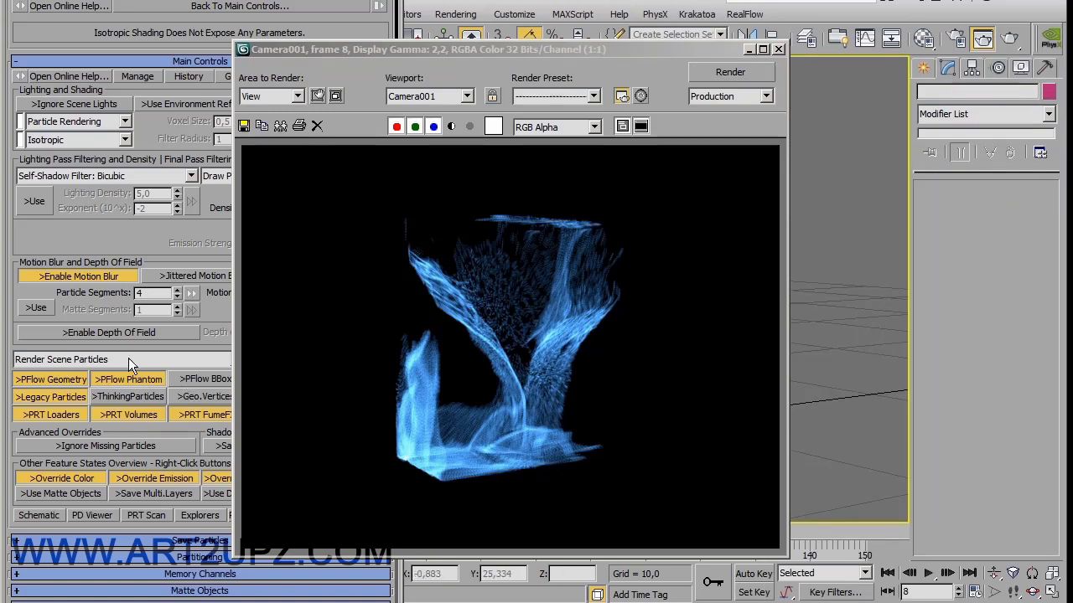
double_click(151, 292)
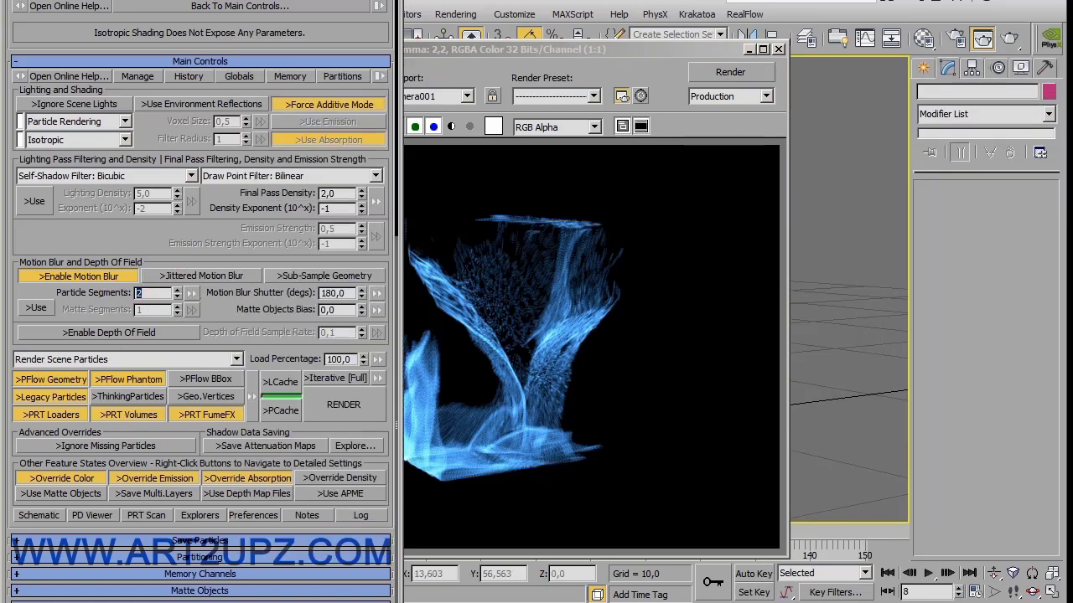
left_click(731, 73)
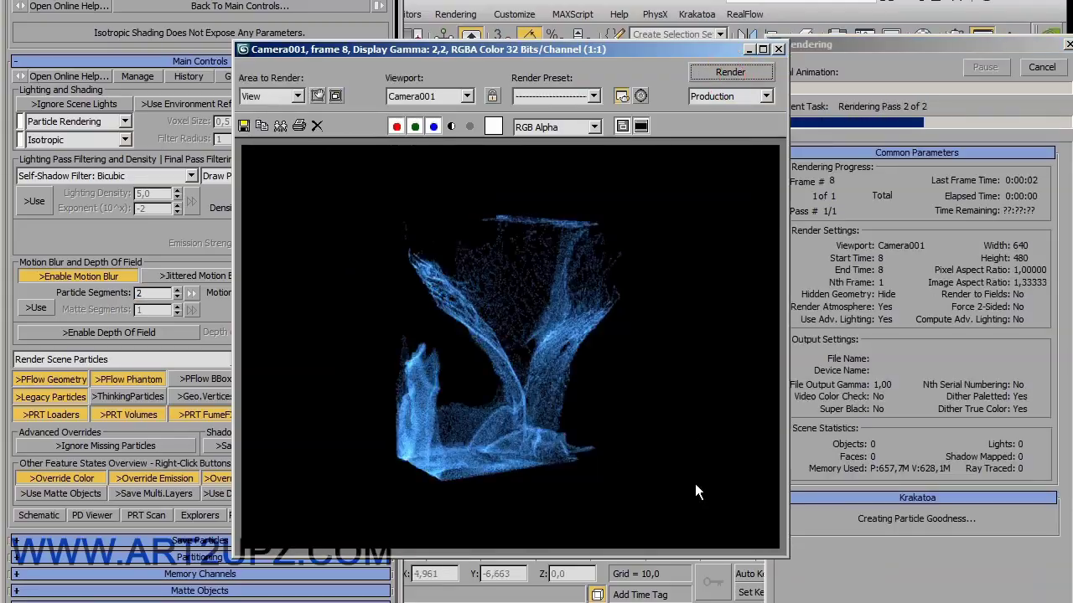